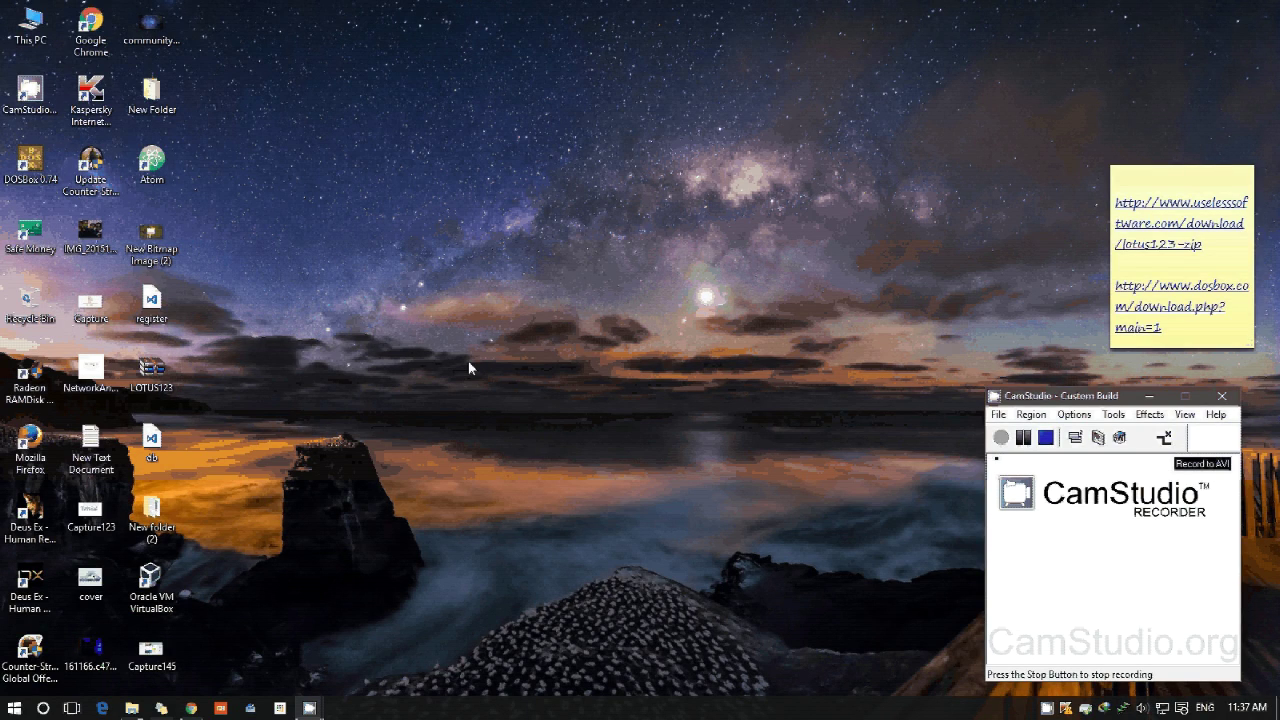
- Dismiss the desktop menu and restore Chrome on the 'Download LOTUS123.ZIP' tab
{"action": "right_click", "coordinate": [204, 318]}
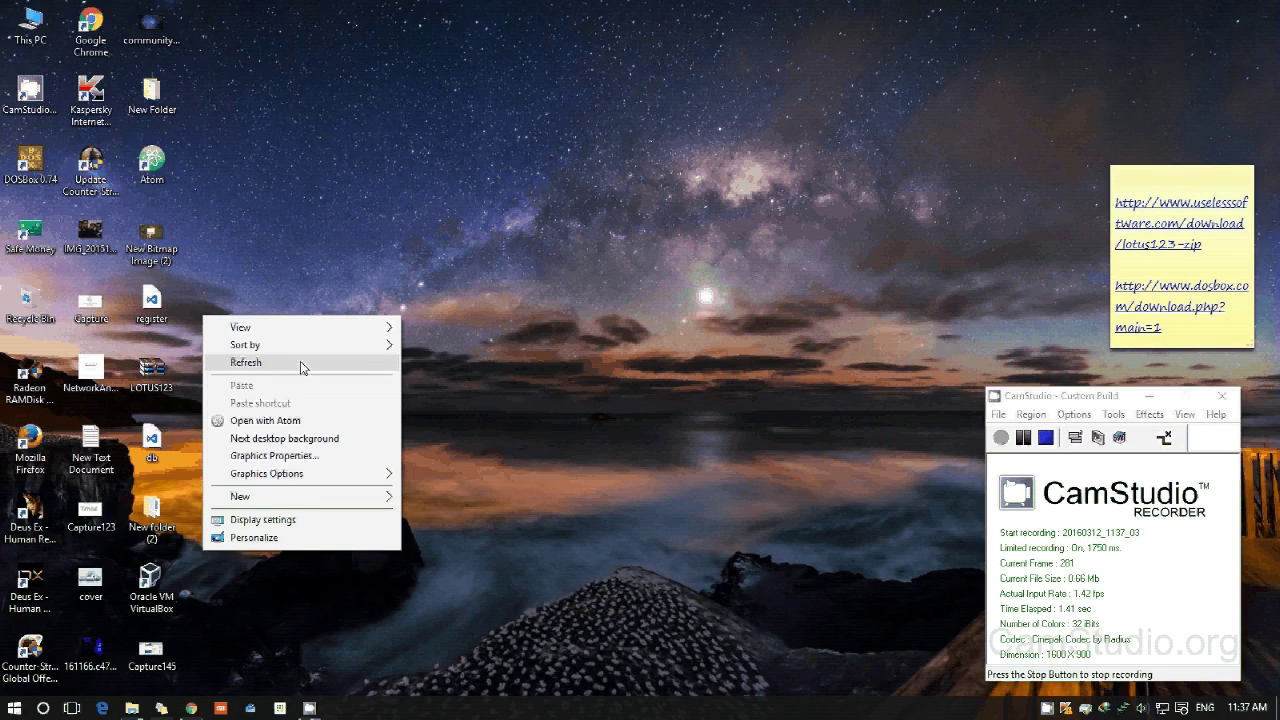
{"action": "left_click", "coordinate": [302, 366]}
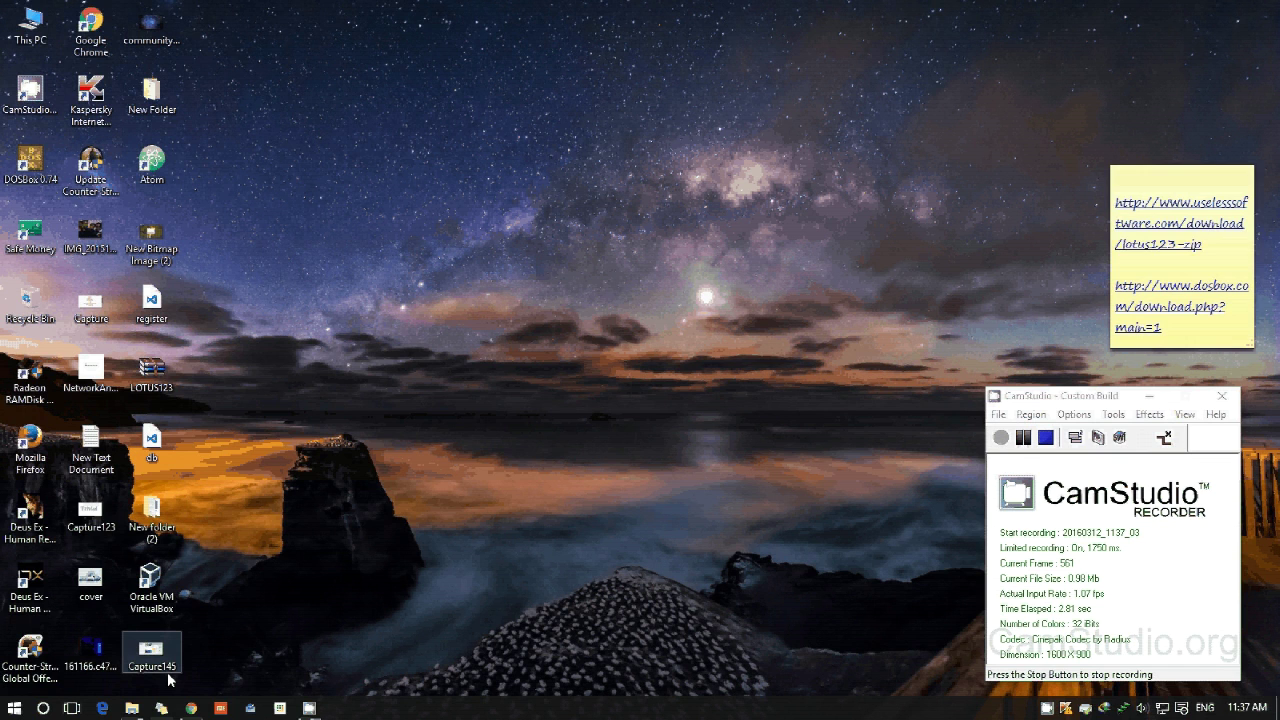
{"action": "mouse_move", "coordinate": [191, 708]}
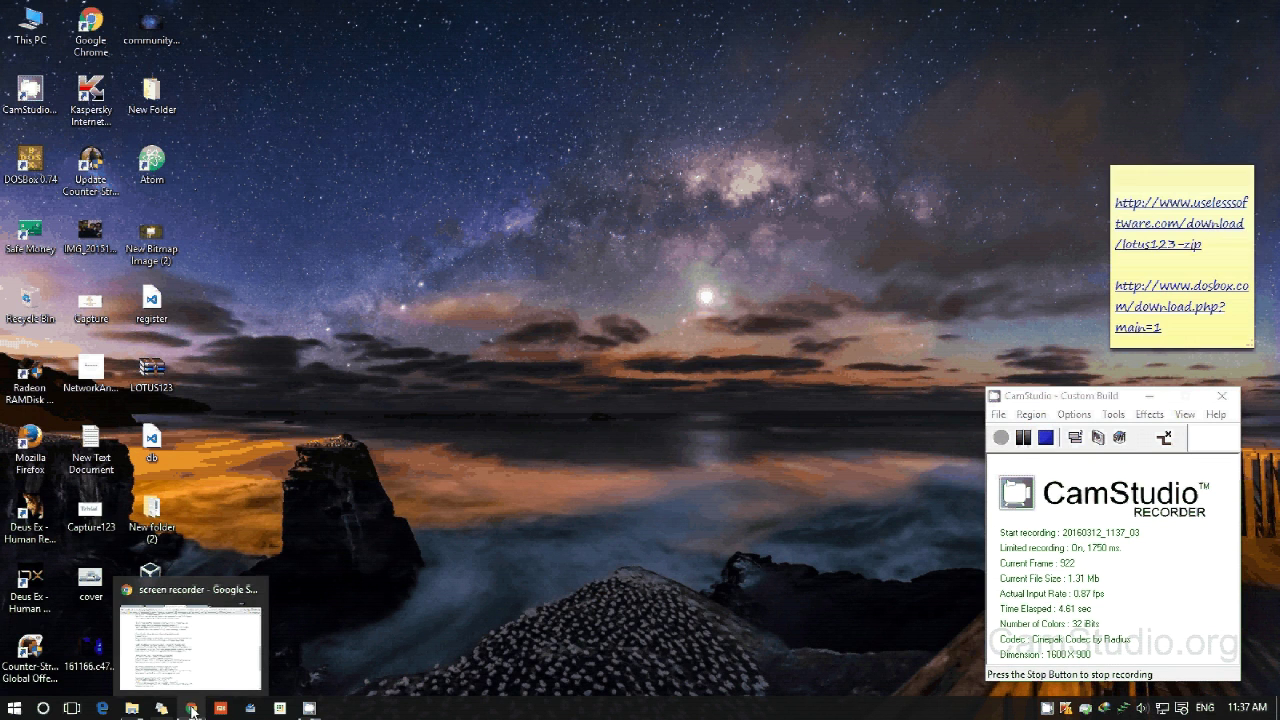
{"action": "left_click", "coordinate": [192, 710]}
{"action": "left_click", "coordinate": [130, 76]}
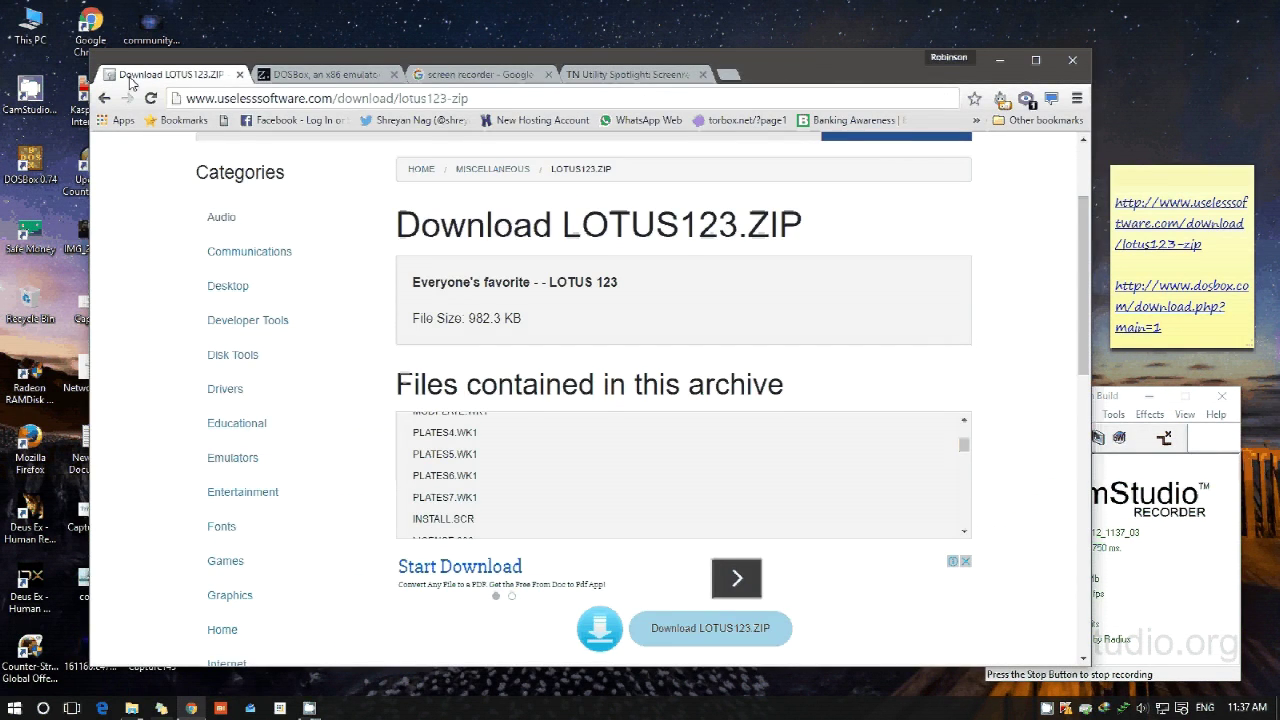
{"action": "scroll", "coordinate": [566, 229], "scroll_direction": "up", "scroll_amount": 1}
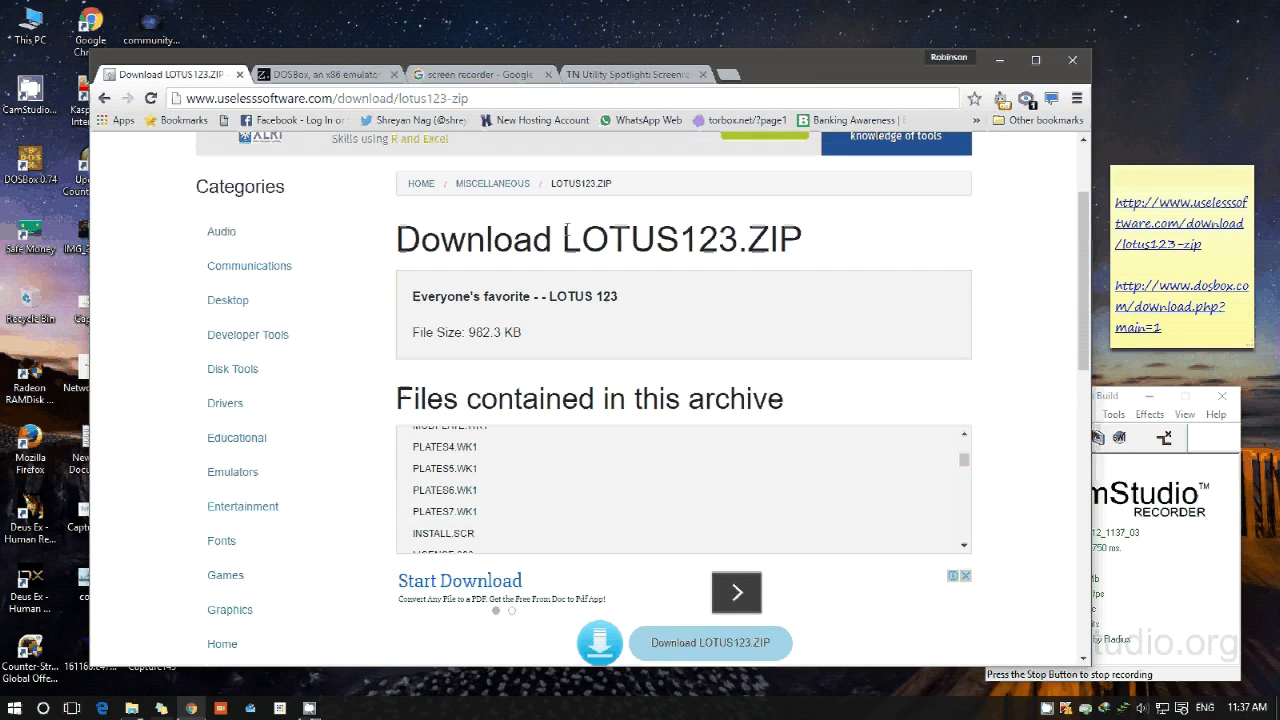
{"action": "scroll", "coordinate": [566, 229], "scroll_direction": "up", "scroll_amount": 2}
- Scroll to the archive file list and reposition the browser window
{"action": "left_click", "coordinate": [502, 100]}
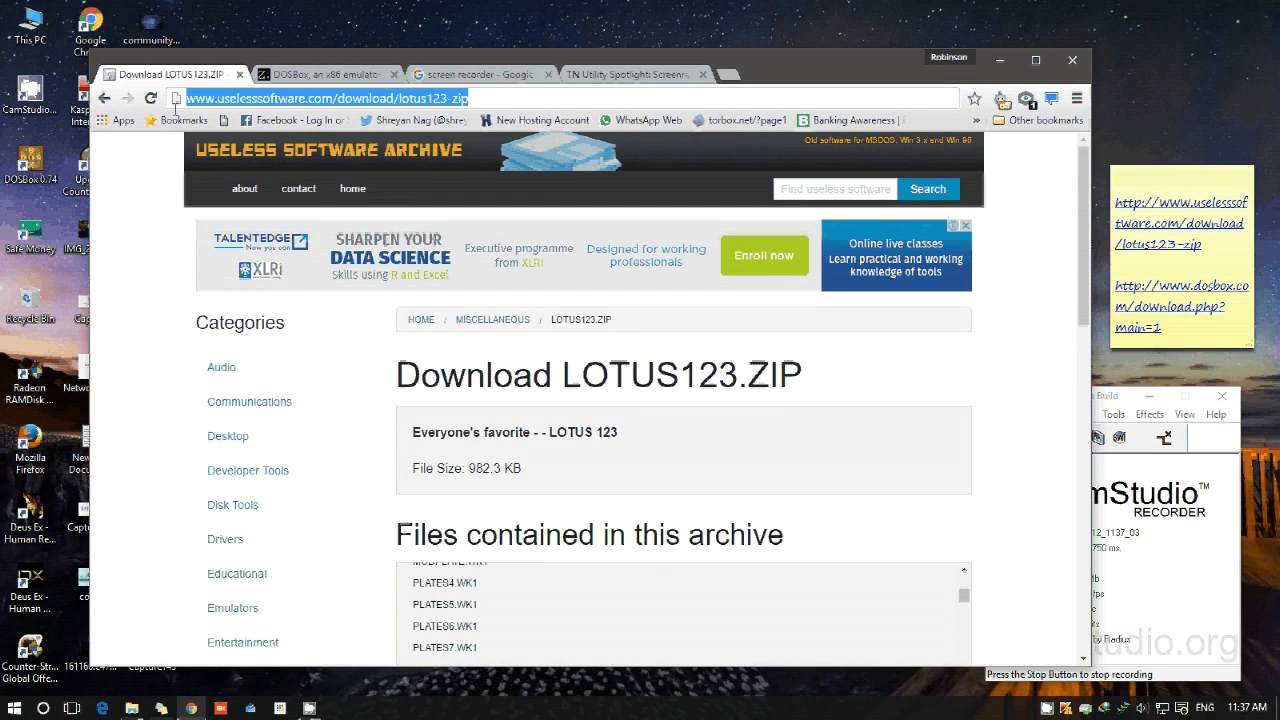
{"action": "scroll", "coordinate": [590, 520], "scroll_direction": "down", "scroll_amount": 3}
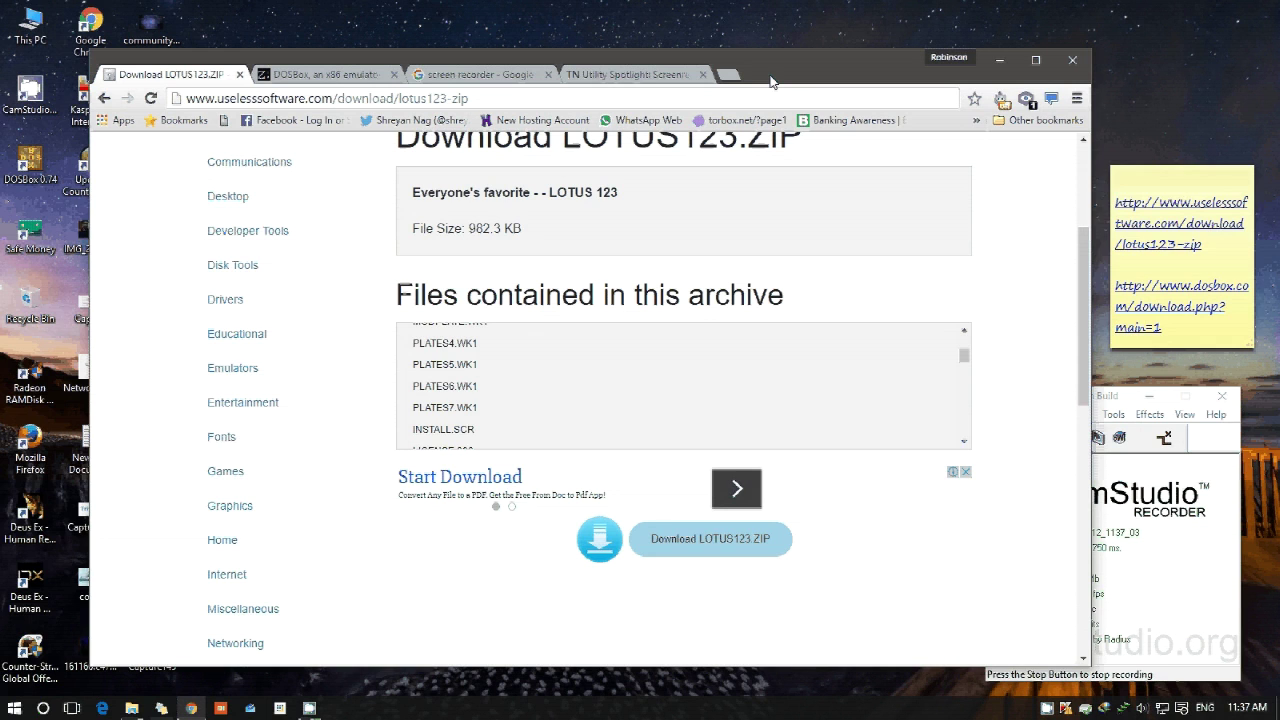
{"action": "mouse_move", "coordinate": [771, 82]}
{"action": "left_mouse_down"}
{"action": "mouse_move", "coordinate": [691, 87]}
{"action": "mouse_move", "coordinate": [709, 89]}
{"action": "left_mouse_up"}
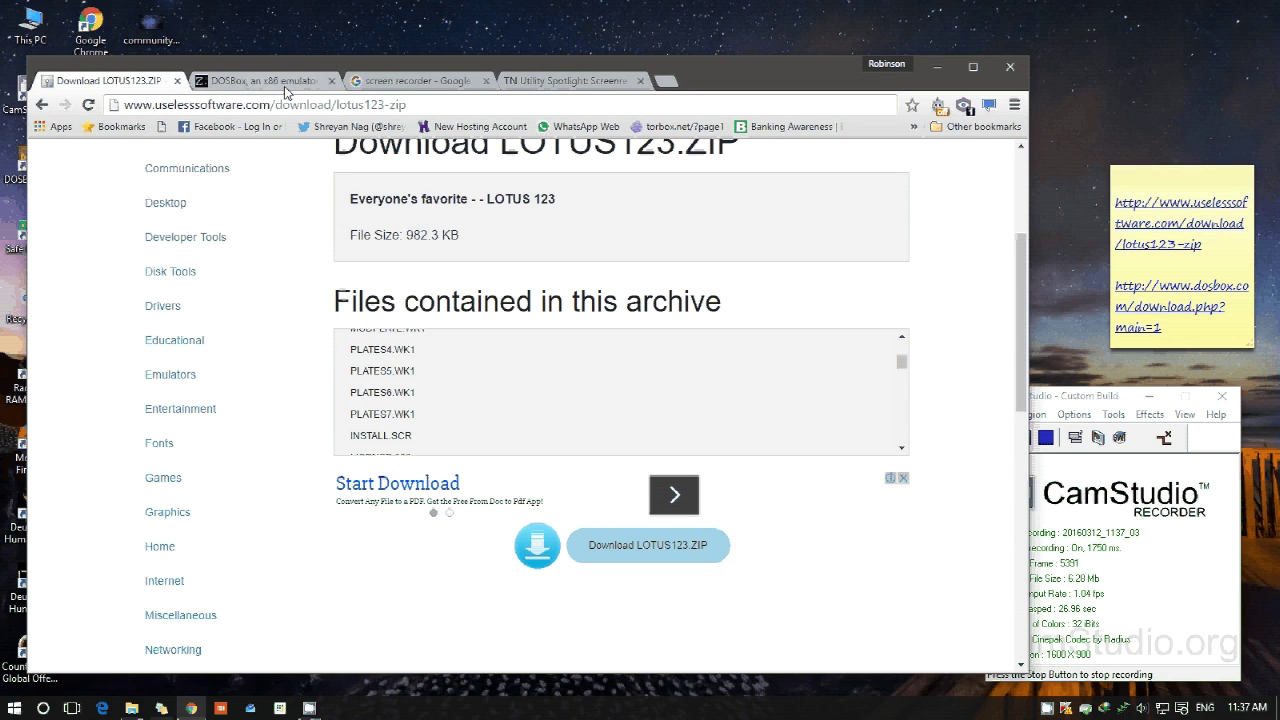
{"action": "left_click_drag", "start_coordinate": [285, 92], "coordinate": [488, 77]}
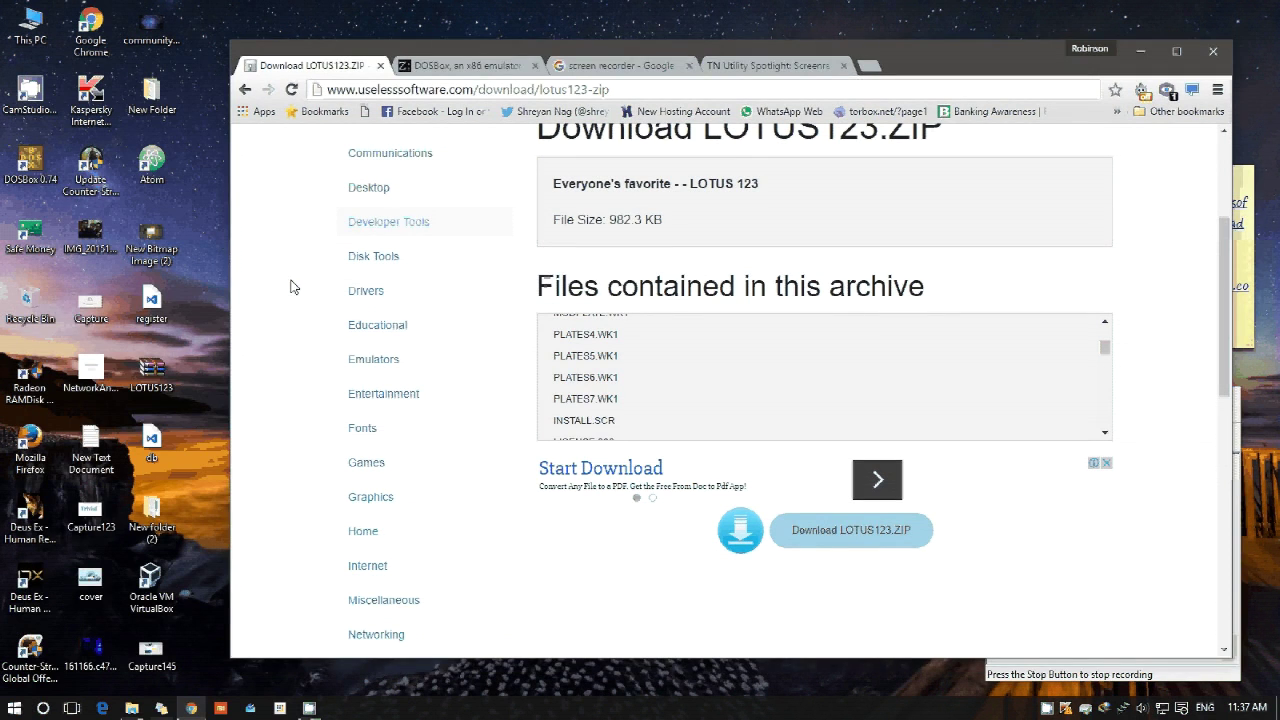
{"action": "left_click_drag", "start_coordinate": [416, 77], "coordinate": [350, 95]}
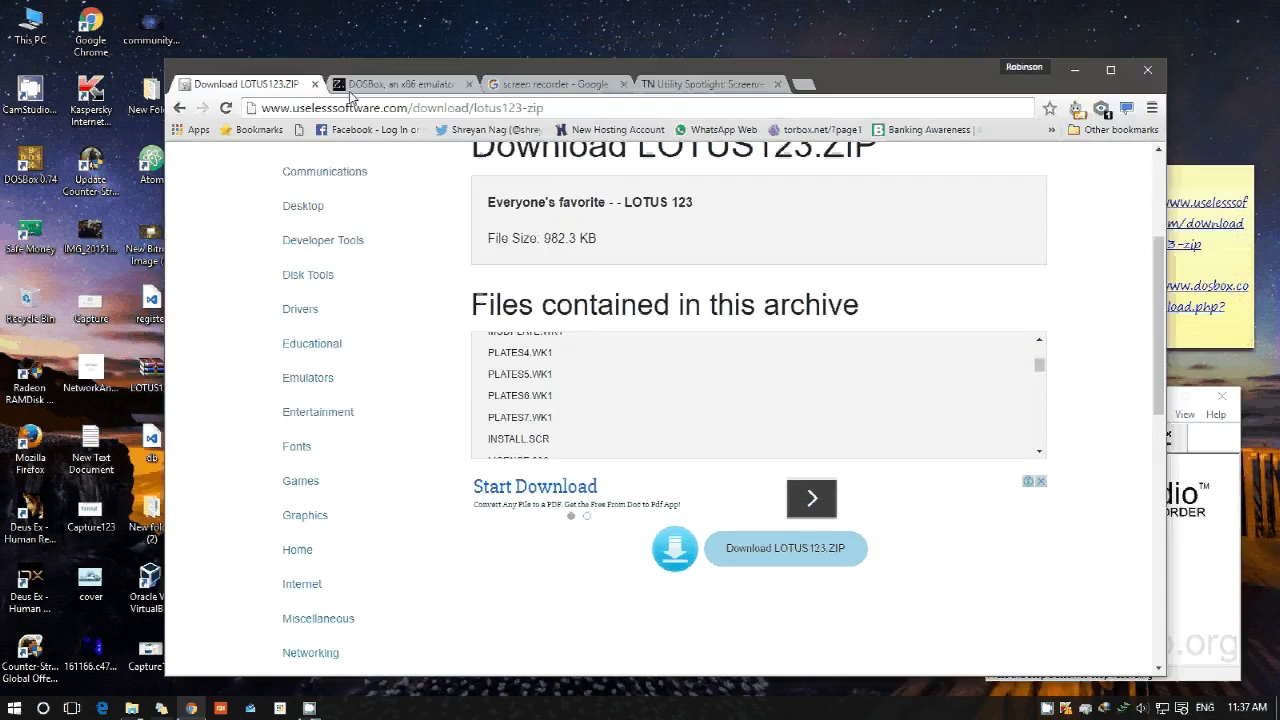
- Close the 'screen recorder' and 'TN Utility Spotlight' tabs, then minimise Chrome
{"action": "left_click", "coordinate": [352, 86]}
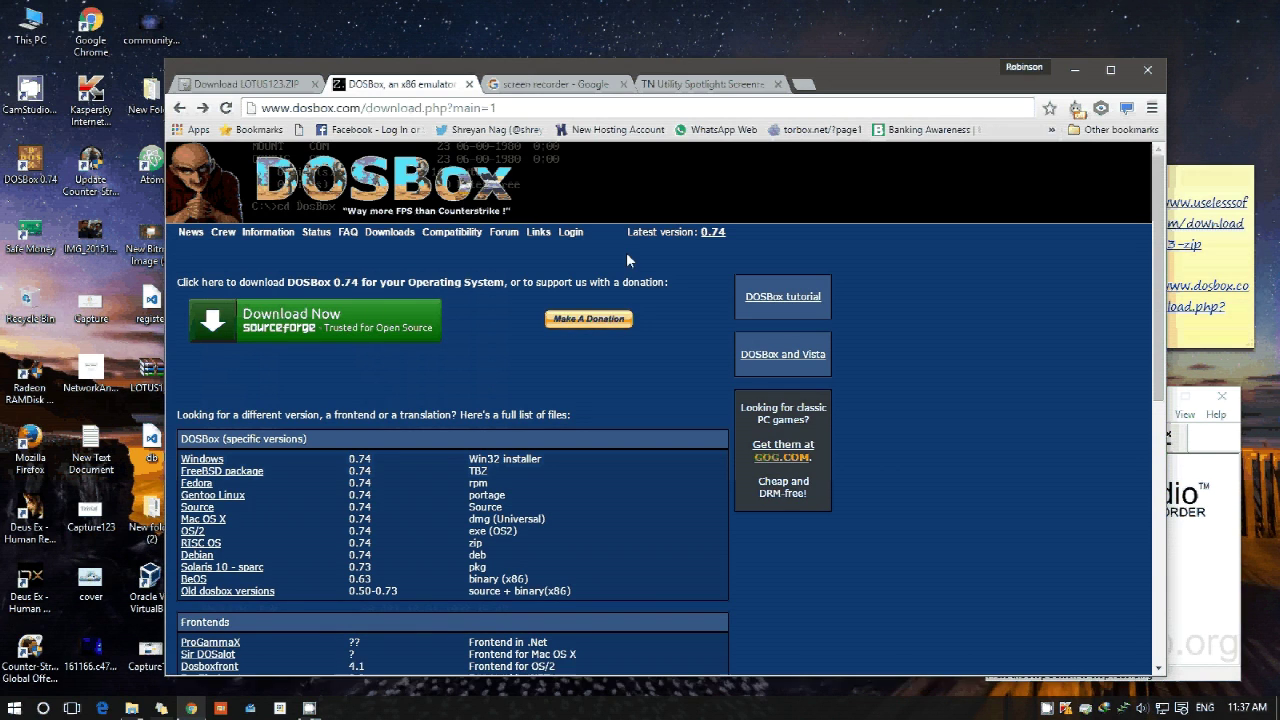
{"action": "left_click", "coordinate": [624, 85]}
{"action": "left_click", "coordinate": [624, 85]}
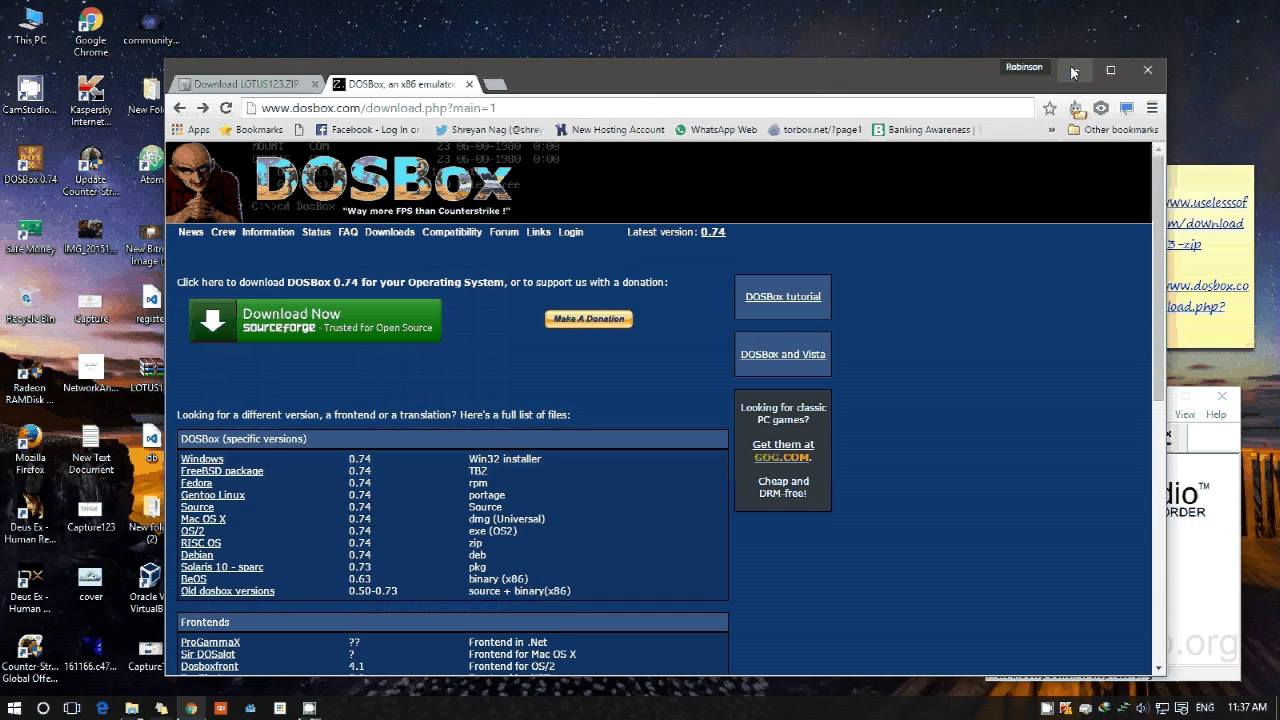
{"action": "left_click", "coordinate": [1073, 70]}
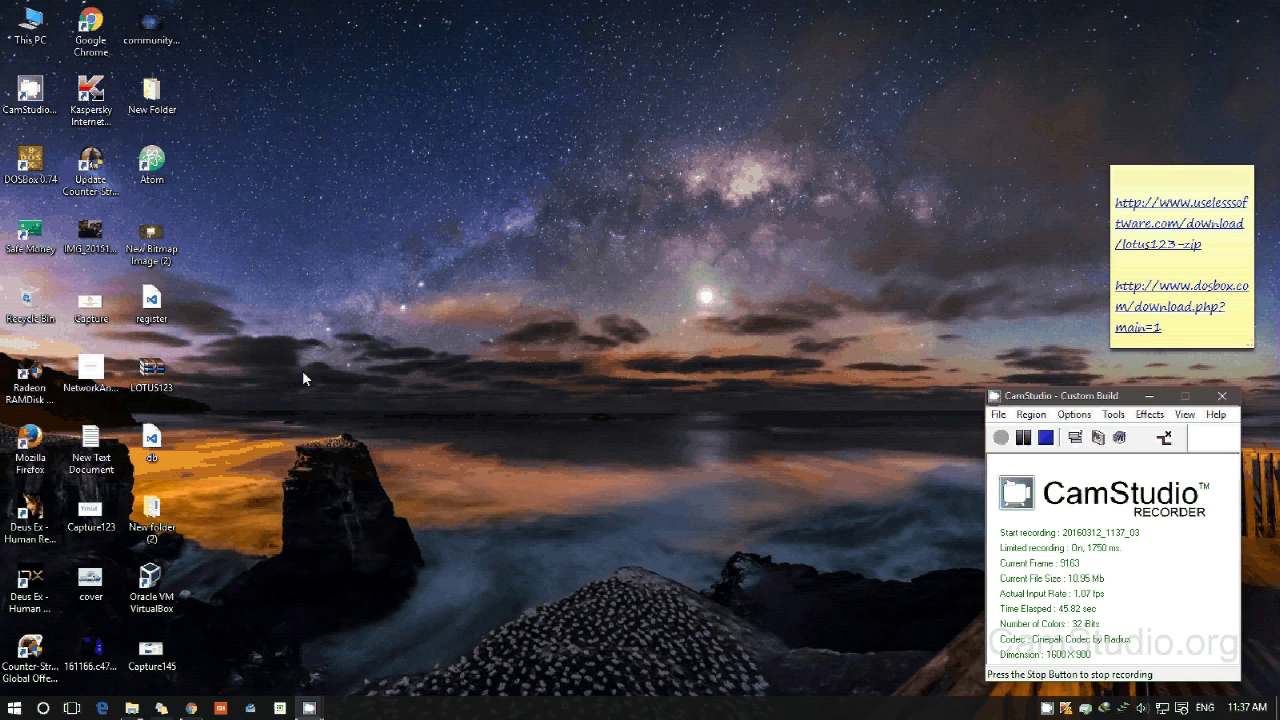
- Launch DOSBox 0.74 from its desktop shortcut
{"action": "left_click", "coordinate": [42, 181]}
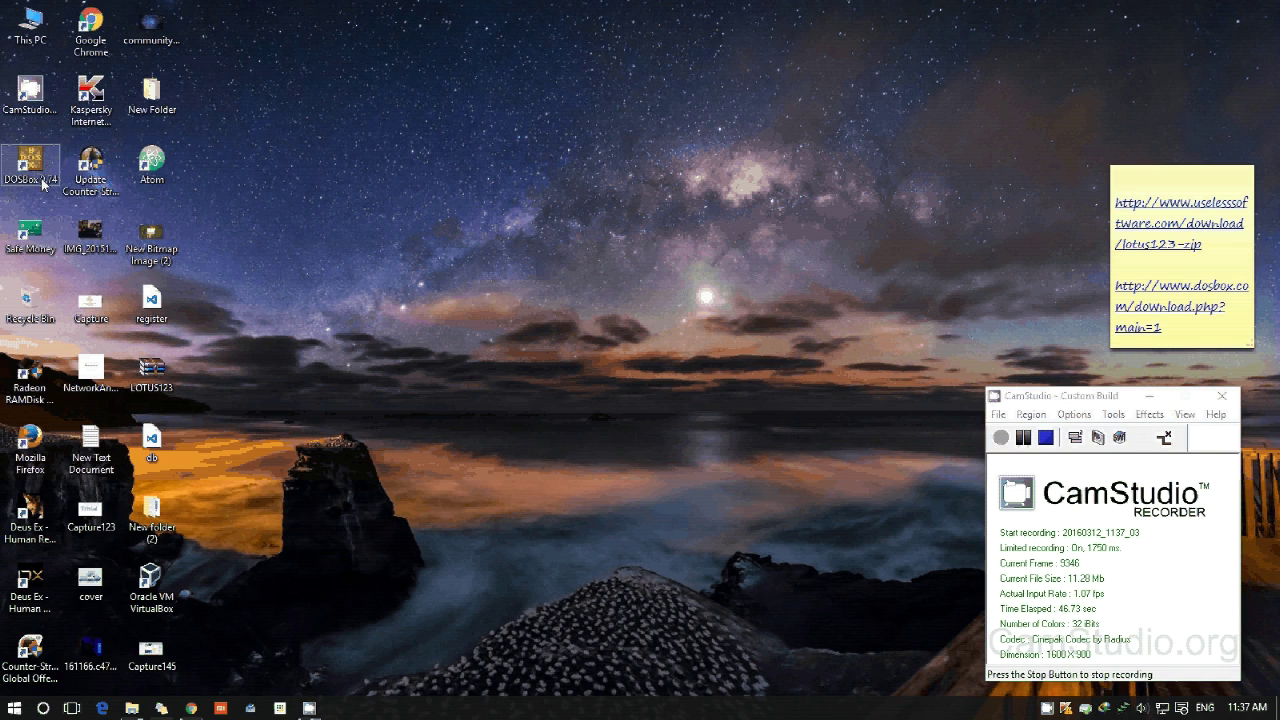
{"action": "right_click", "coordinate": [42, 182]}
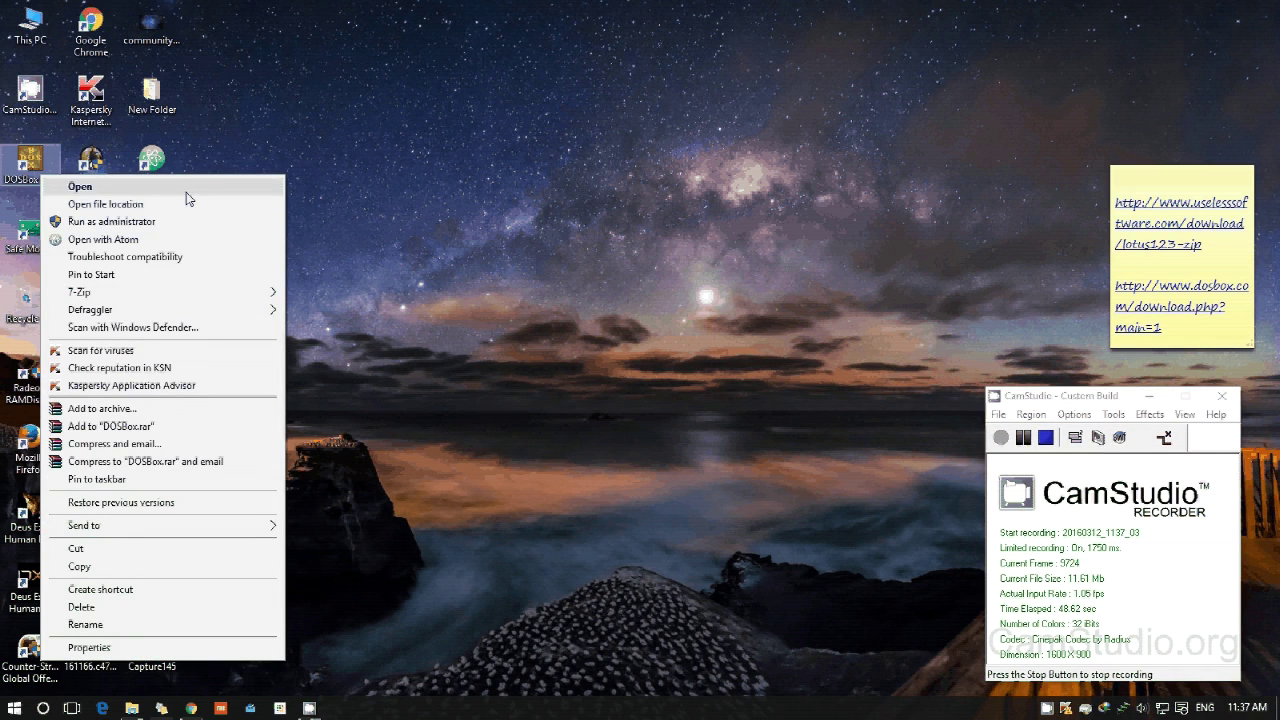
{"action": "left_click", "coordinate": [121, 193]}
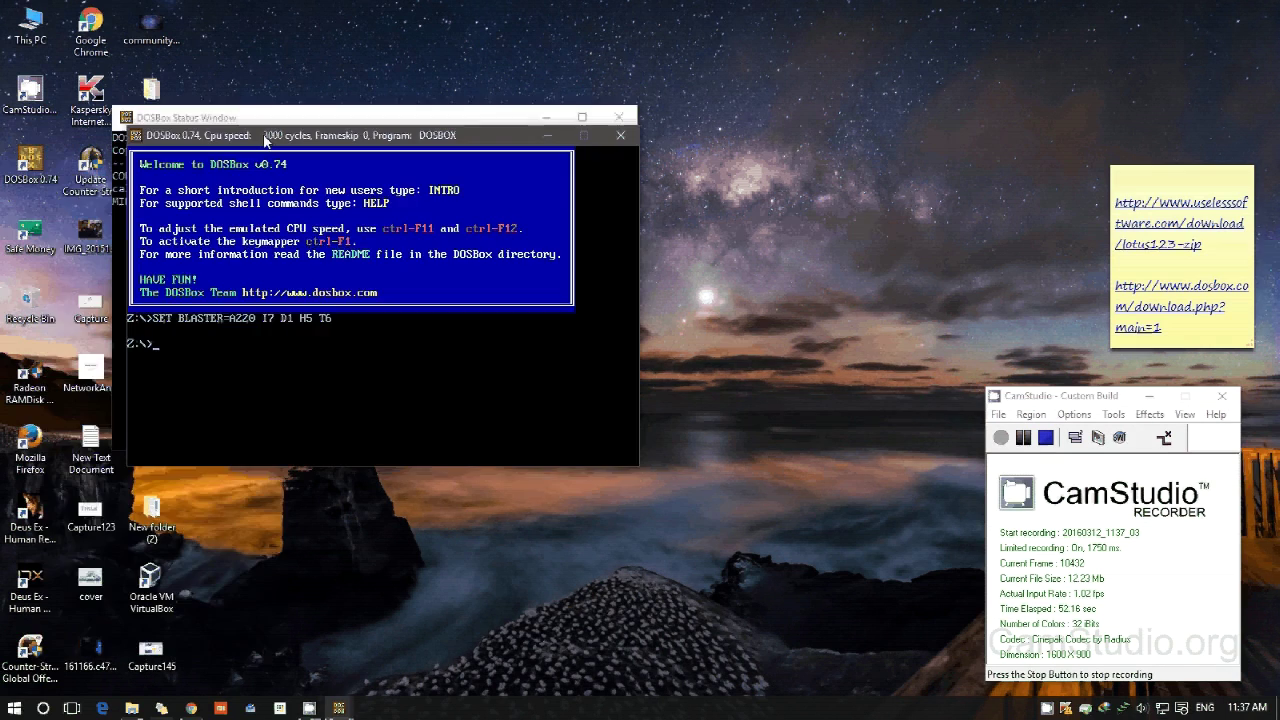
- Move the DOSBox prompt right, minimise its status window, and open LOTUS123.ZIP in WinRAR
{"action": "mouse_move", "coordinate": [265, 140]}
{"action": "left_mouse_down"}
{"action": "mouse_move", "coordinate": [383, 190]}
{"action": "mouse_move", "coordinate": [431, 183]}
{"action": "left_mouse_up"}
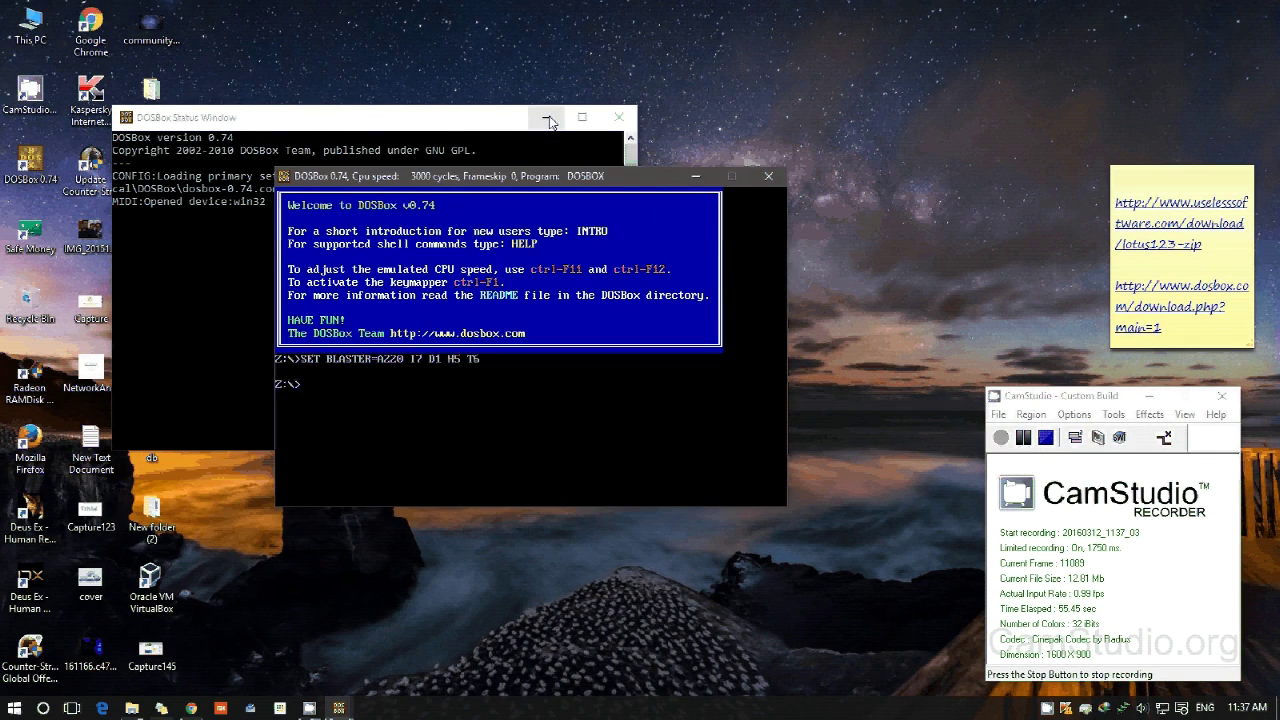
{"action": "left_click", "coordinate": [547, 119]}
{"action": "left_click_drag", "start_coordinate": [465, 183], "coordinate": [588, 186]}
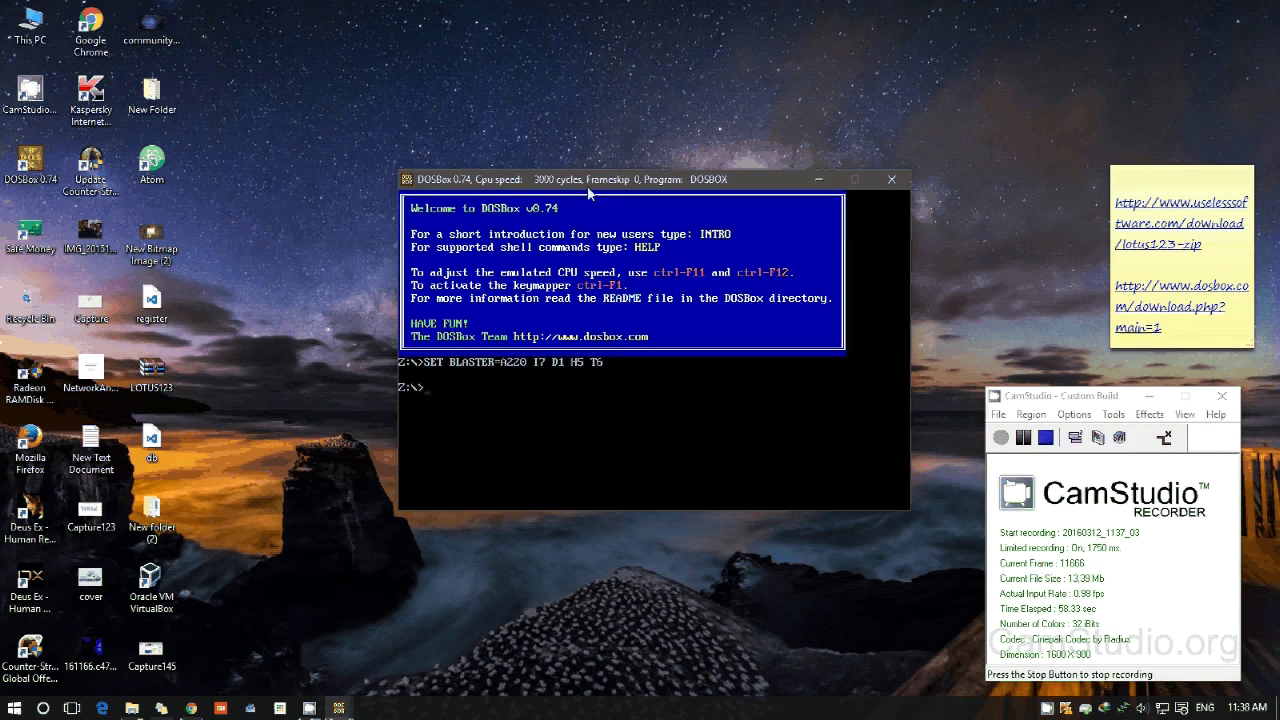
{"action": "left_click", "coordinate": [165, 383]}
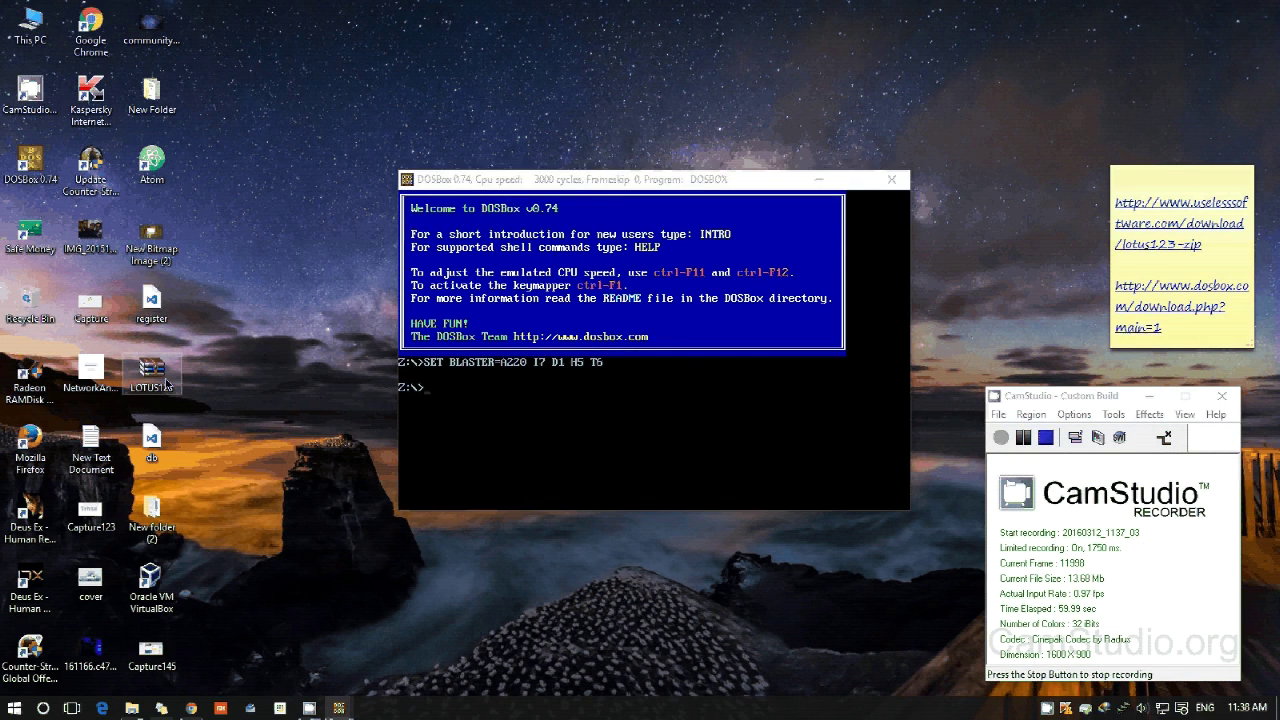
{"action": "double_click", "coordinate": [167, 385]}
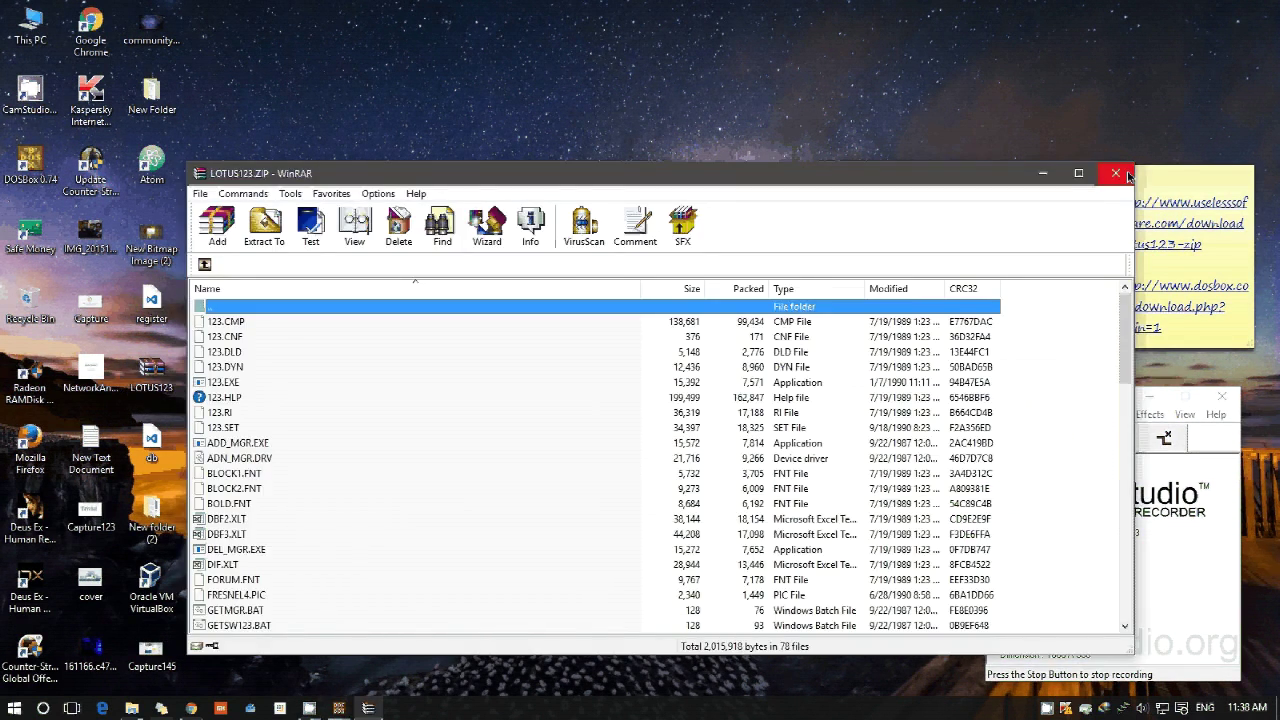
- Shrink the WinRAR window and place it beside the DOSBox prompt
{"action": "left_click_drag", "start_coordinate": [1128, 176], "coordinate": [600, 121]}
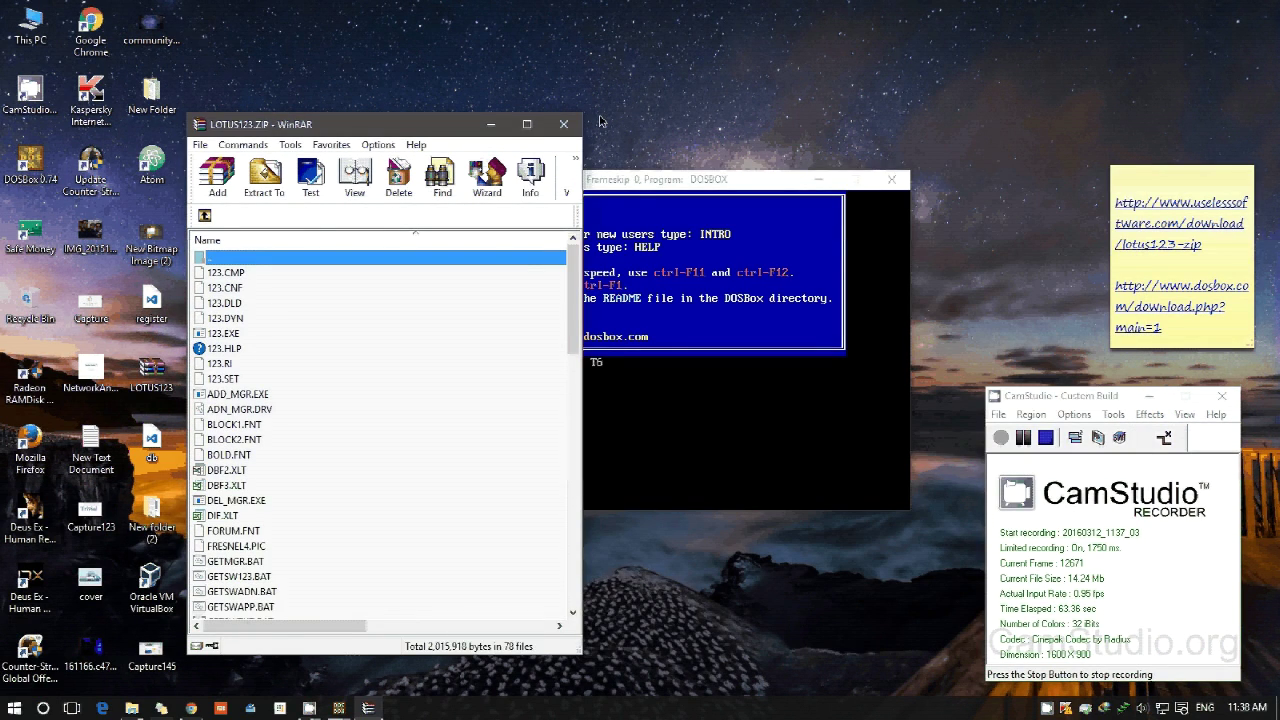
{"action": "left_click_drag", "start_coordinate": [498, 131], "coordinate": [306, 136]}
{"action": "mouse_move", "coordinate": [491, 182]}
{"action": "left_mouse_down"}
{"action": "mouse_move", "coordinate": [663, 125]}
{"action": "mouse_move", "coordinate": [604, 122]}
{"action": "mouse_move", "coordinate": [670, 257]}
{"action": "left_mouse_up"}
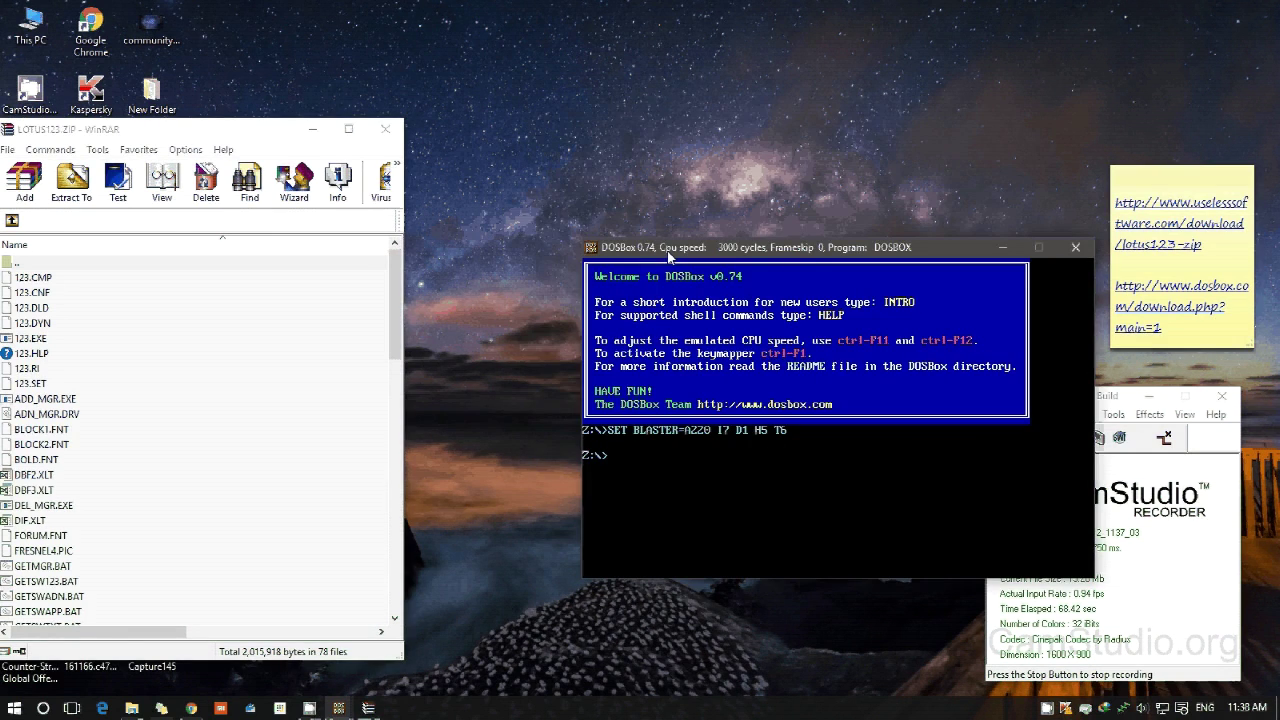
{"action": "left_click_drag", "start_coordinate": [200, 129], "coordinate": [347, 151]}
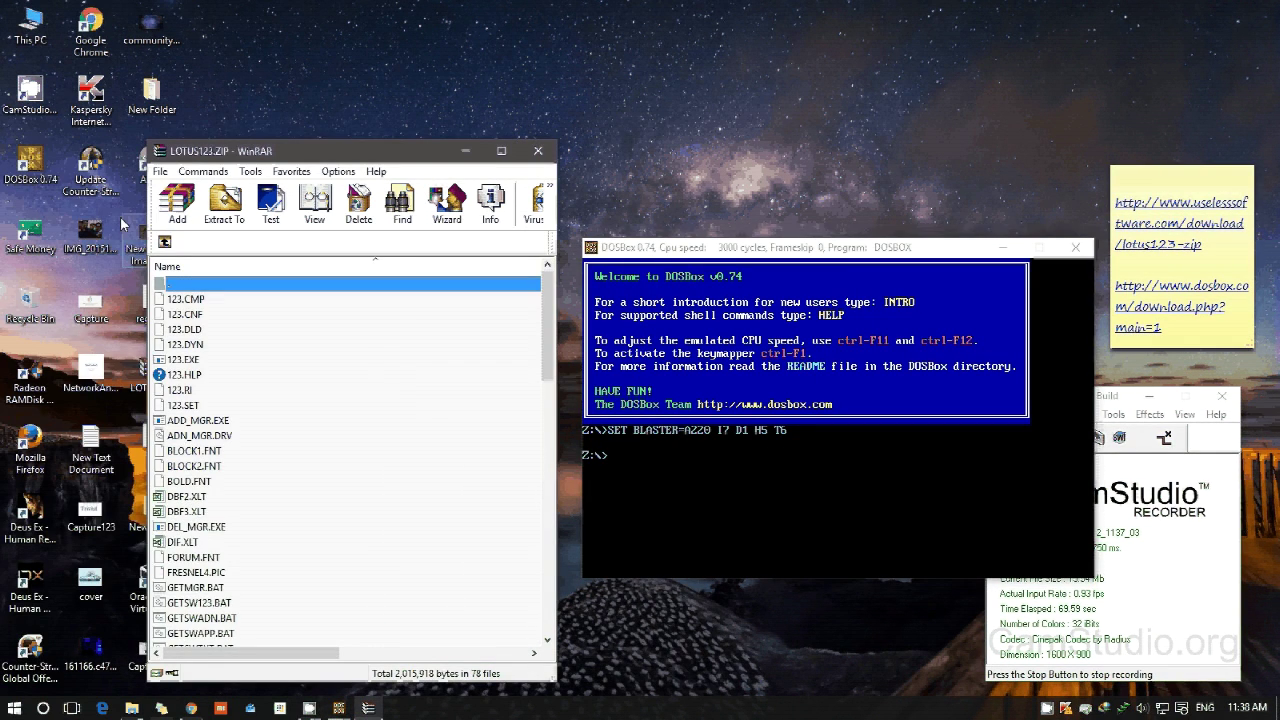
- Set the extraction destination to C:\lotus, then cancel the extraction options
{"action": "key", "text": "alt+e"}
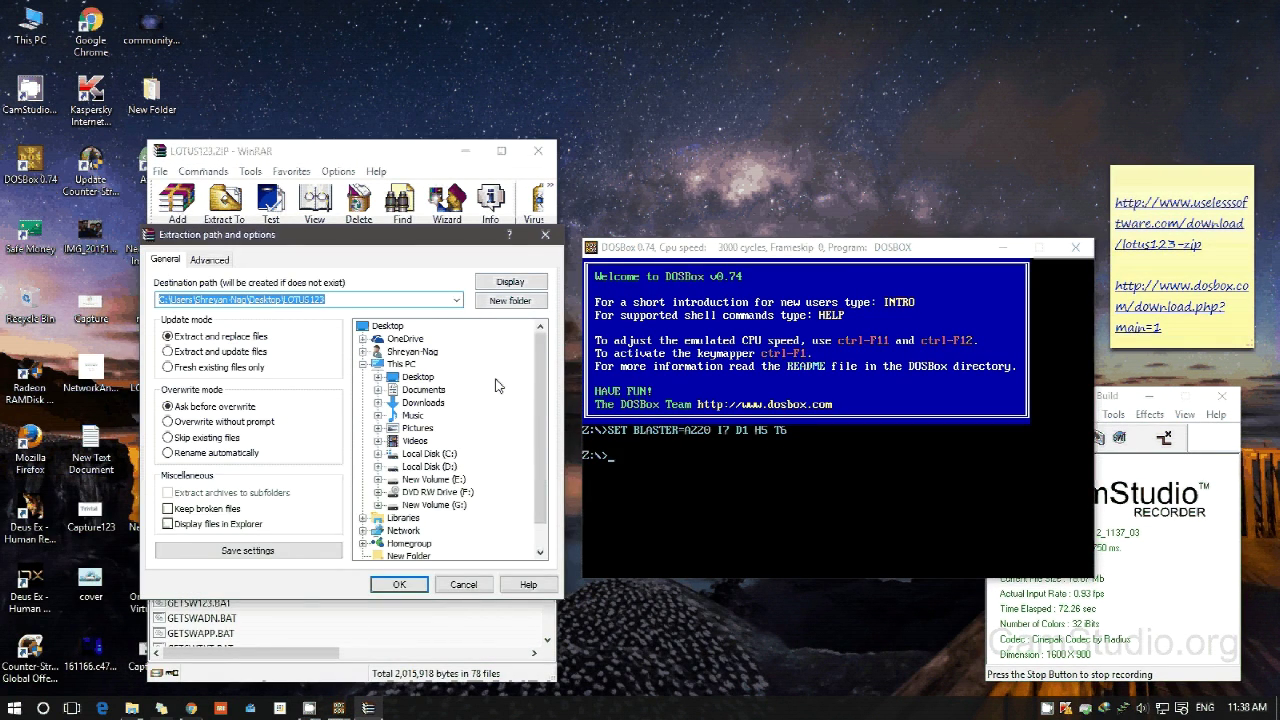
{"action": "scroll", "coordinate": [374, 454], "scroll_direction": "down", "scroll_amount": 1}
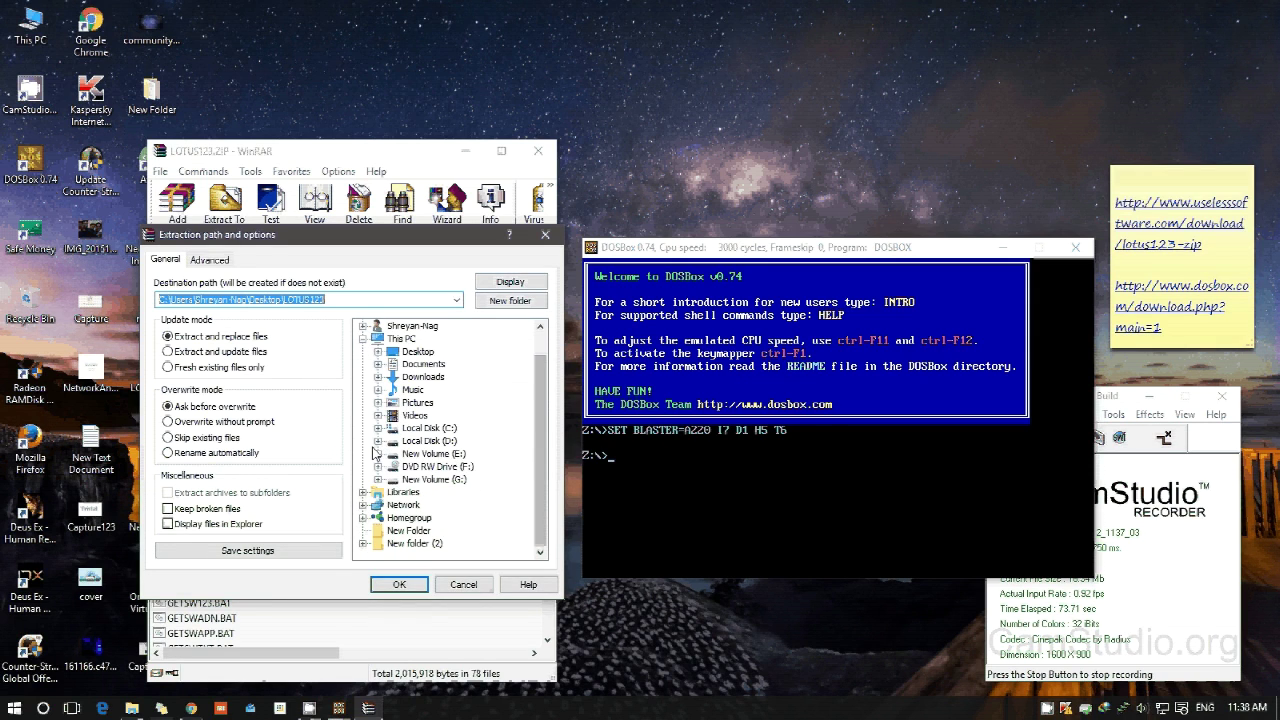
{"action": "double_click", "coordinate": [429, 427]}
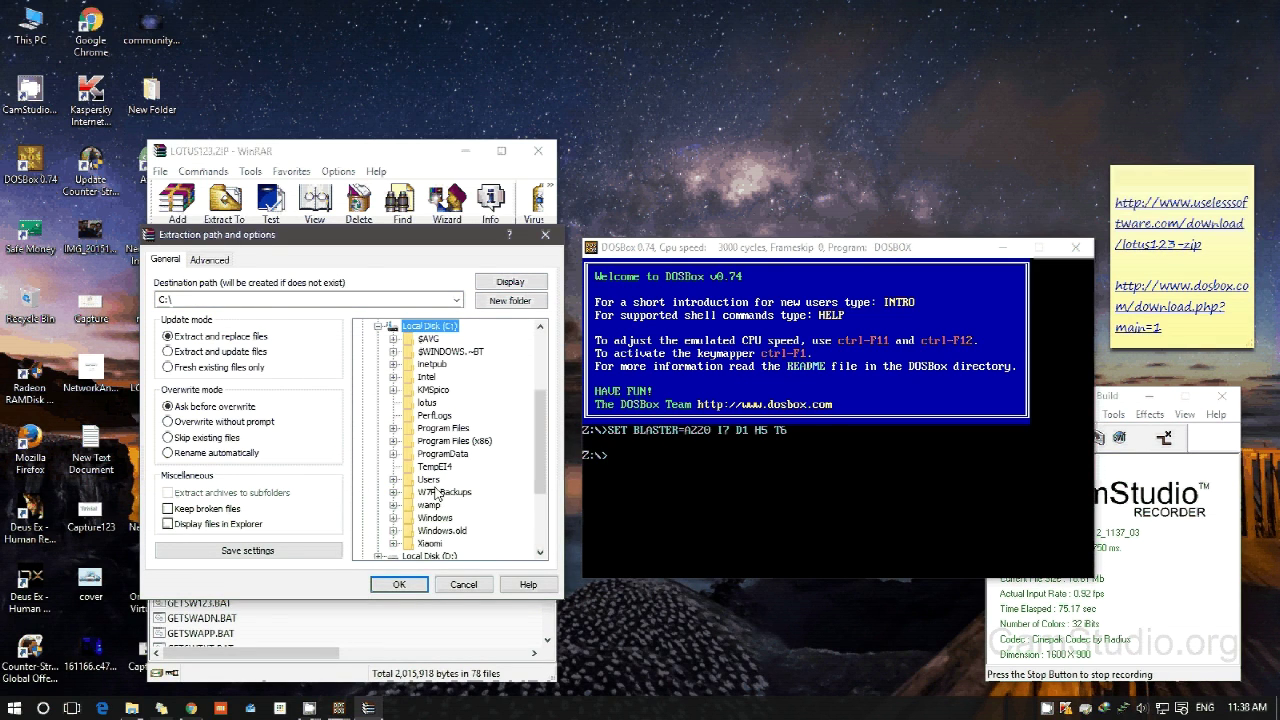
{"action": "left_click", "coordinate": [427, 403]}
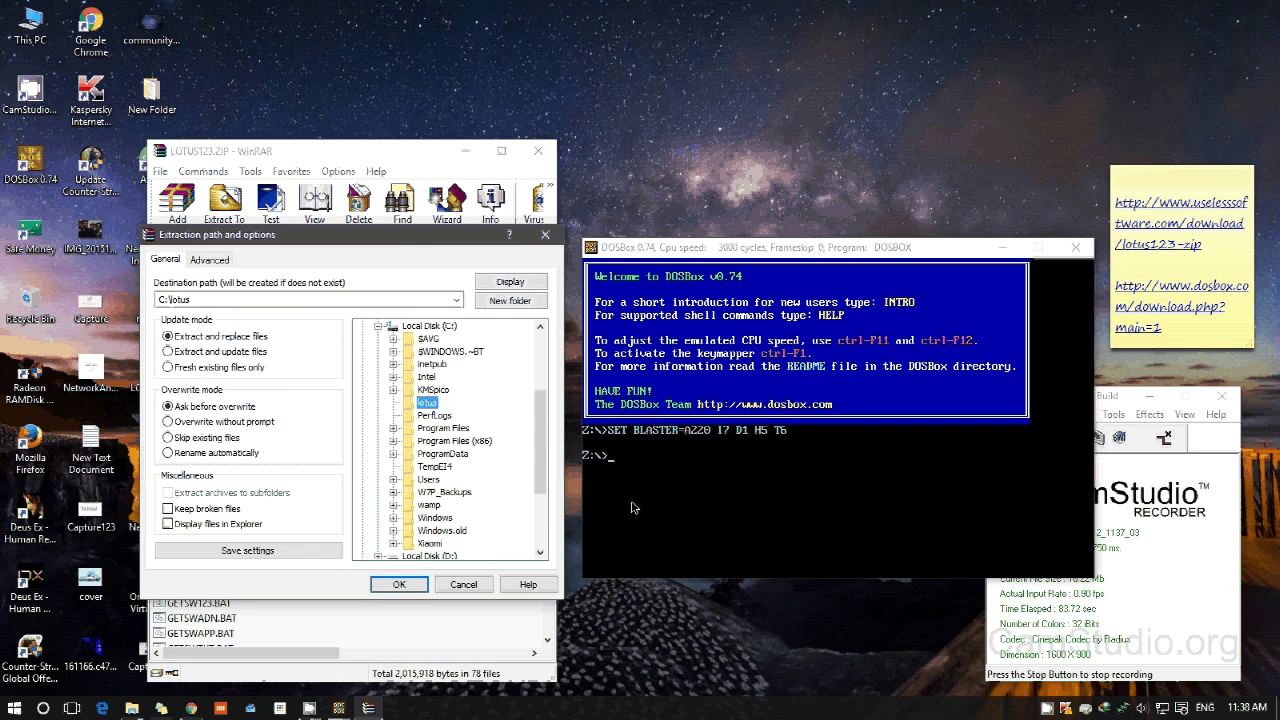
{"action": "left_click", "coordinate": [463, 584]}
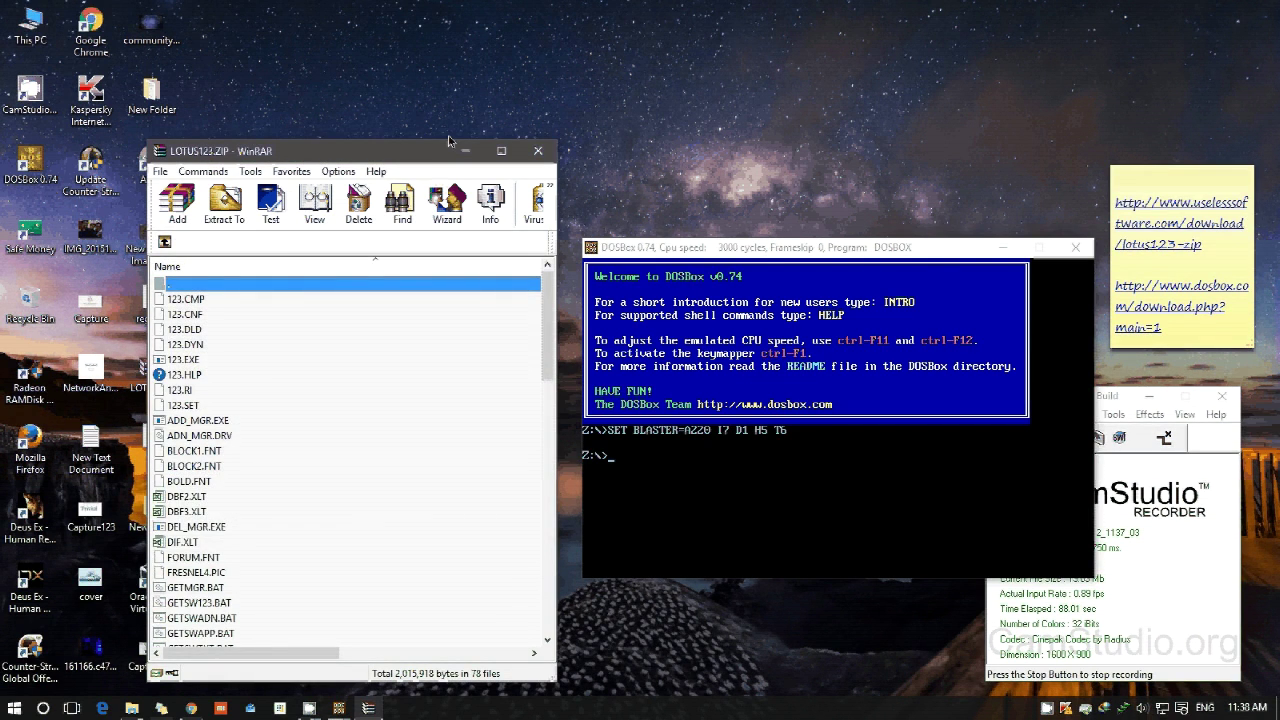
- Mount the lotus folder as drive C with 'mount c: c:\lotus'
{"action": "left_click_drag", "start_coordinate": [449, 141], "coordinate": [393, 145]}
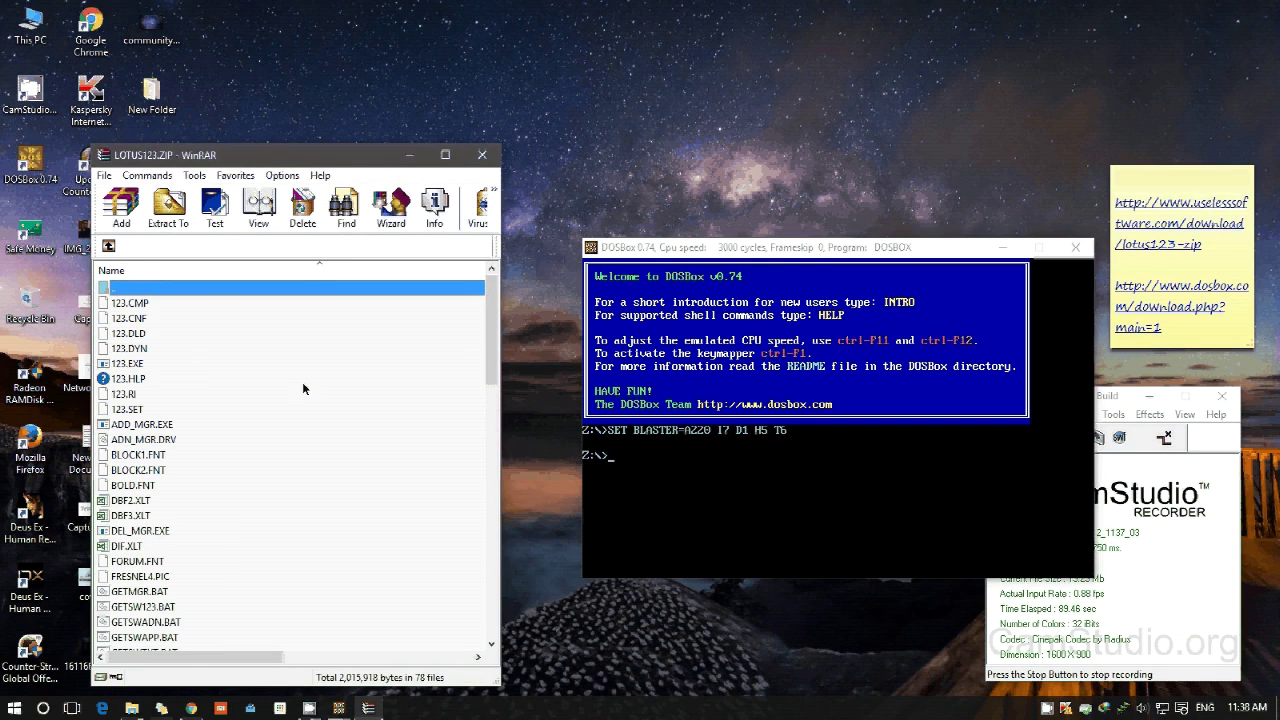
{"action": "left_click", "coordinate": [714, 500]}
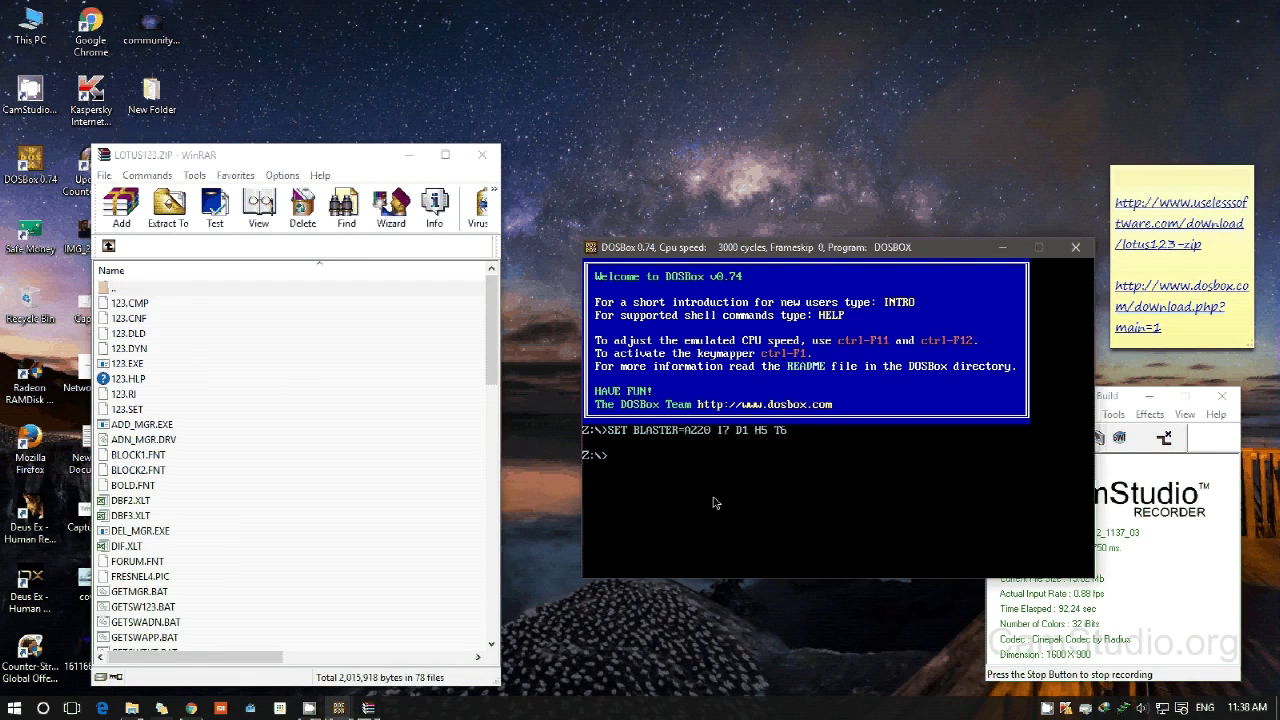
{"action": "type", "text": "c"}
{"action": "key", "text": "BackSpace"}
{"action": "type", "text": "m"}
{"action": "type", "text": "ount "}
{"action": "type", "text": "c: "}
{"action": "type", "text": "c:\\"}
{"action": "type", "text": "lotus"}
{"action": "key", "text": "Return"}
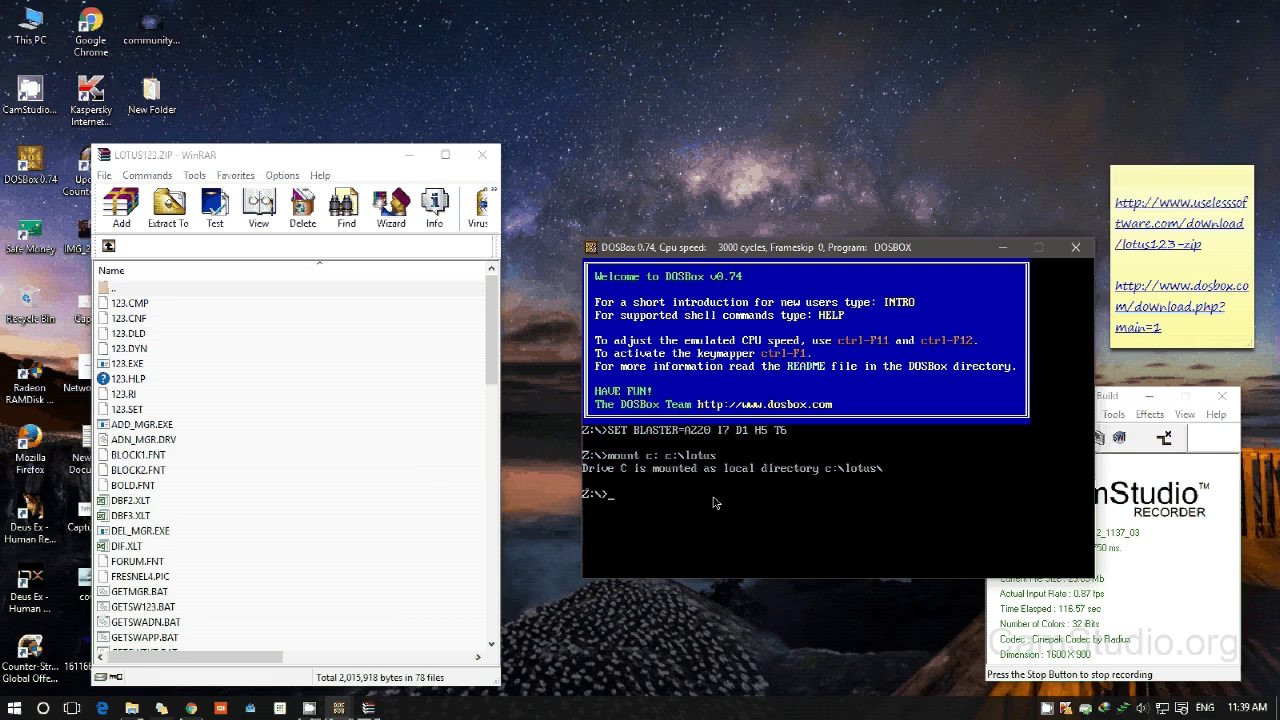
- Switch to drive C:, list its files with dir, and enter install.exe
{"action": "type", "text": "c:"}
{"action": "key", "text": "Return"}
{"action": "type", "text": "dir"}
{"action": "key", "text": "Return"}
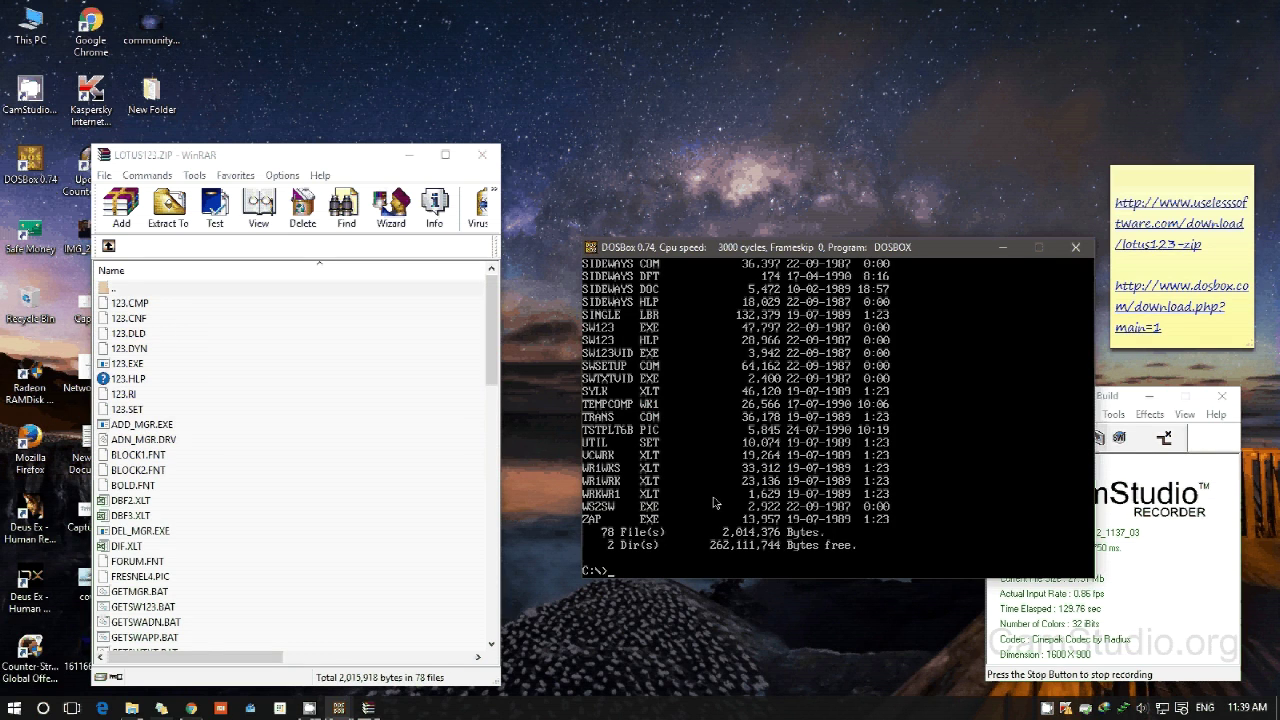
{"action": "type", "text": "ins"}
{"action": "type", "text": "tall.exe"}
- Start a first-time installation and choose the PC Convertible LCD-only screen display
{"action": "key", "text": "Return"}
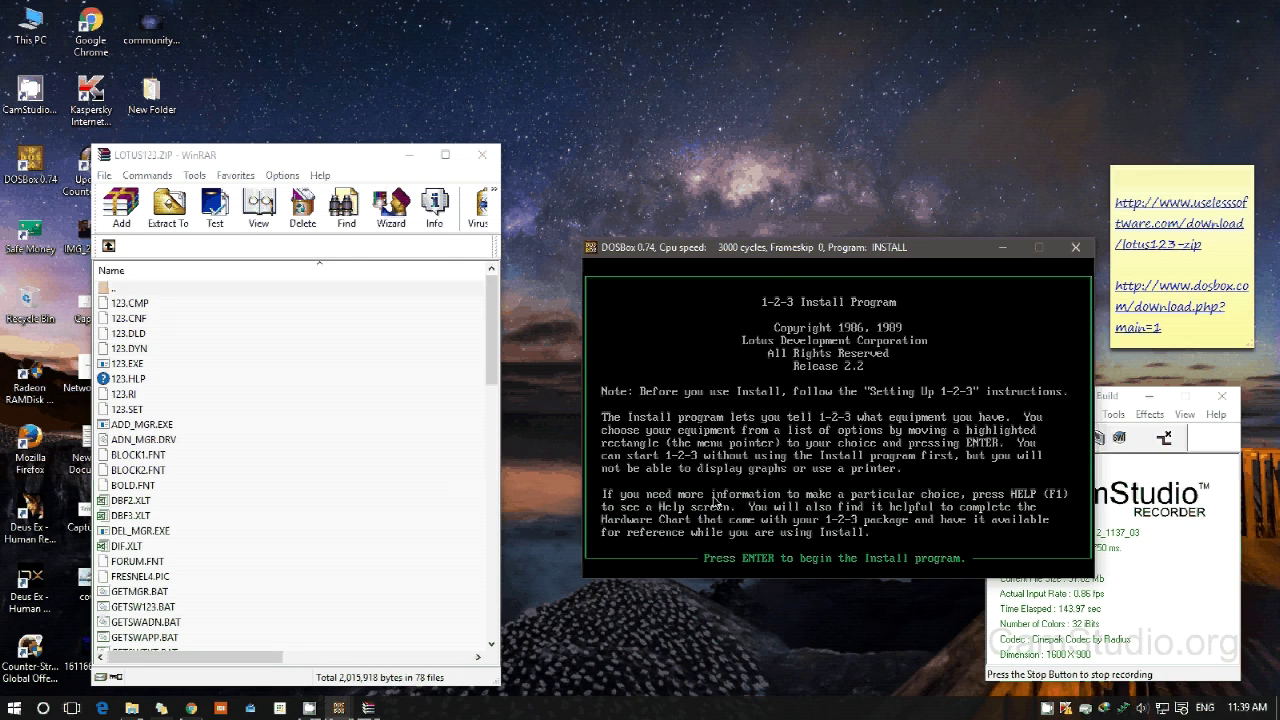
{"action": "key", "text": "Return"}
{"action": "key", "text": "Return"}
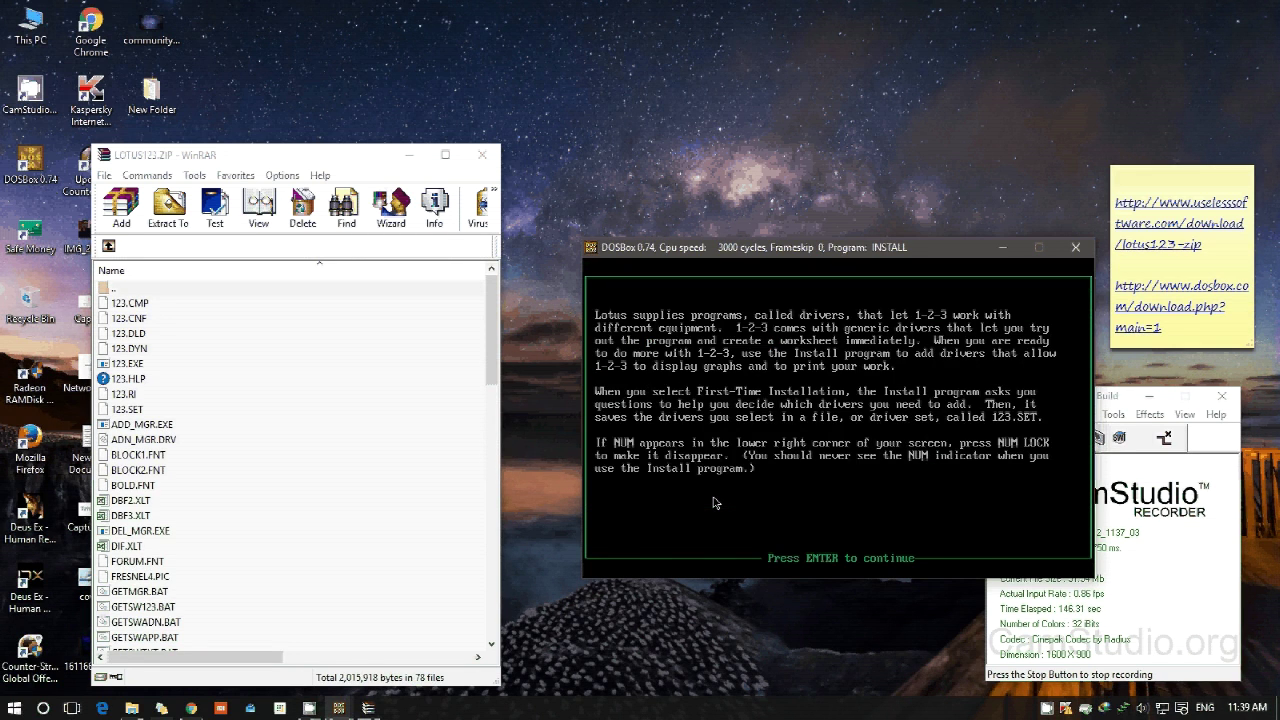
{"action": "key", "text": "Return"}
{"action": "key", "text": "Return"}
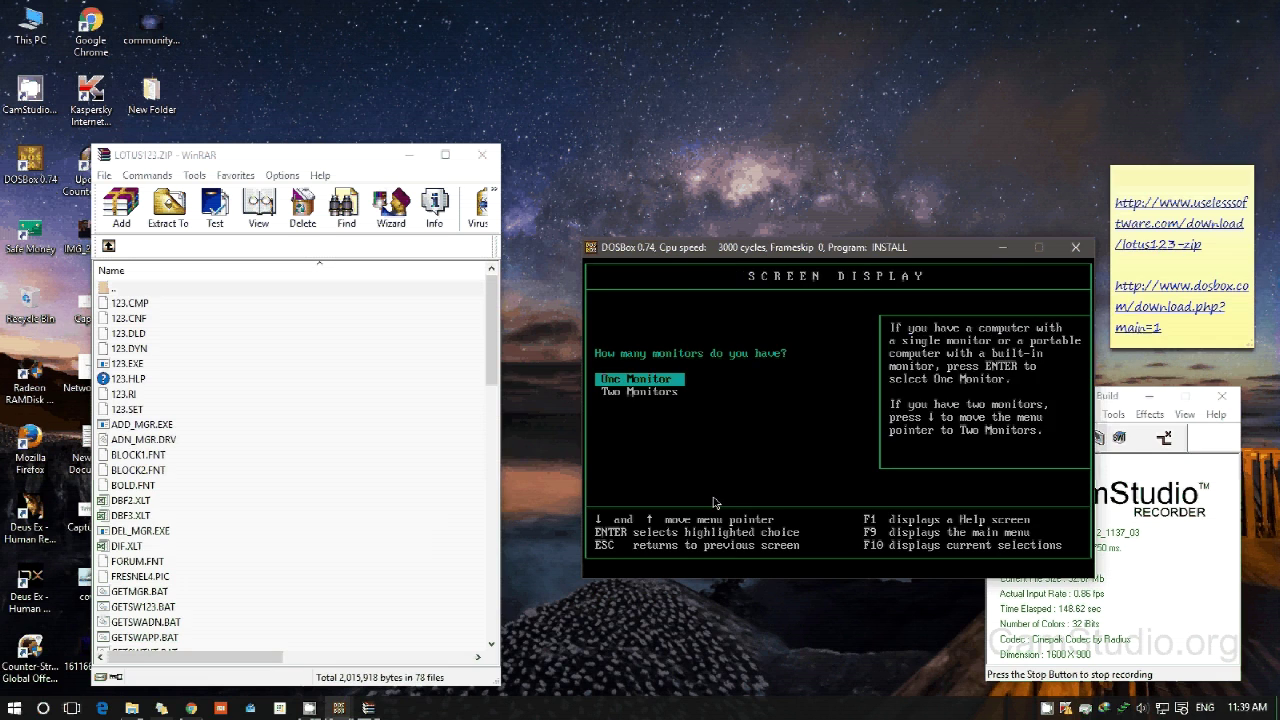
{"action": "key", "text": "Return"}
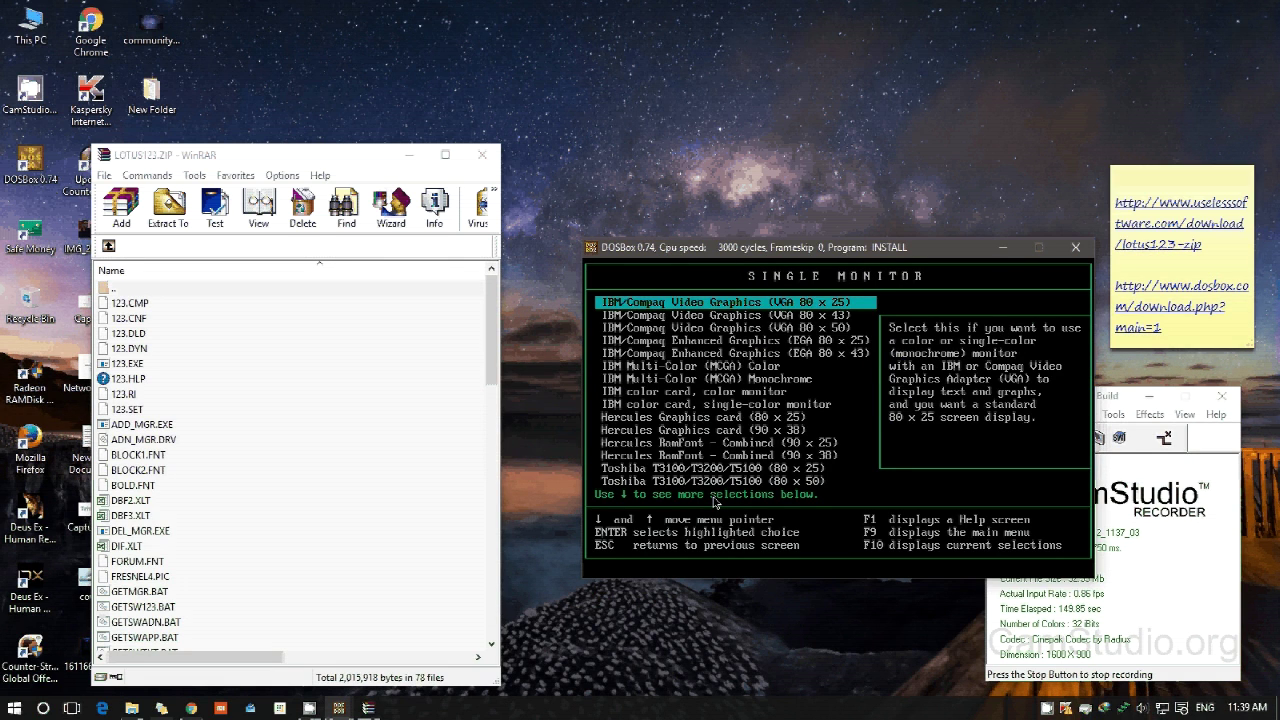
{"action": "key", "text": "Down"}
{"action": "key", "text": "End"}
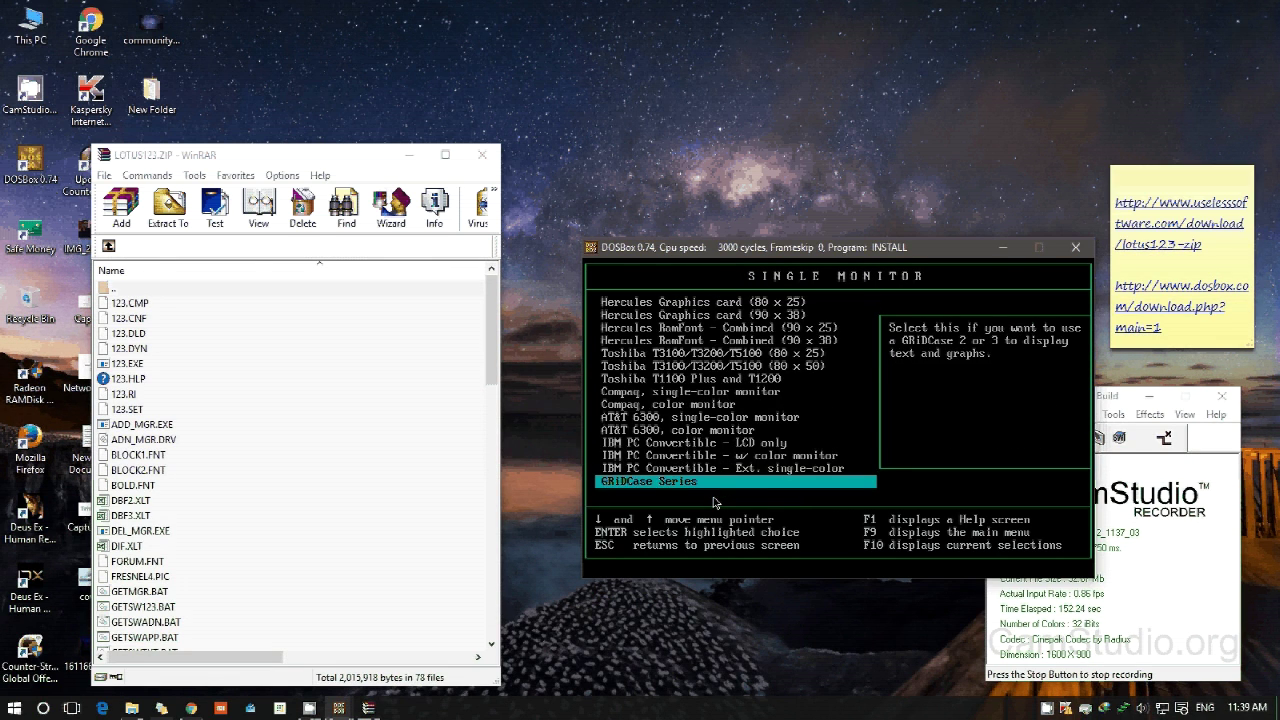
{"action": "key", "text": "Up"}
{"action": "key", "text": "Up"}
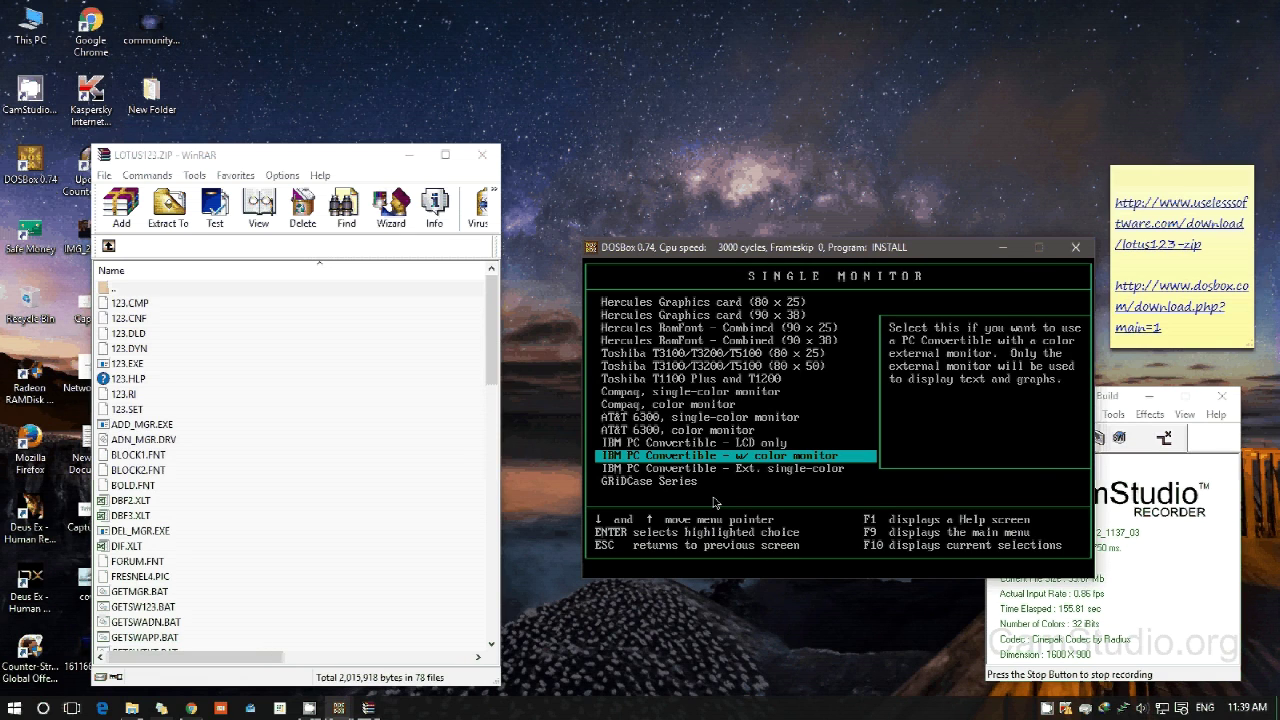
{"action": "key", "text": "Up"}
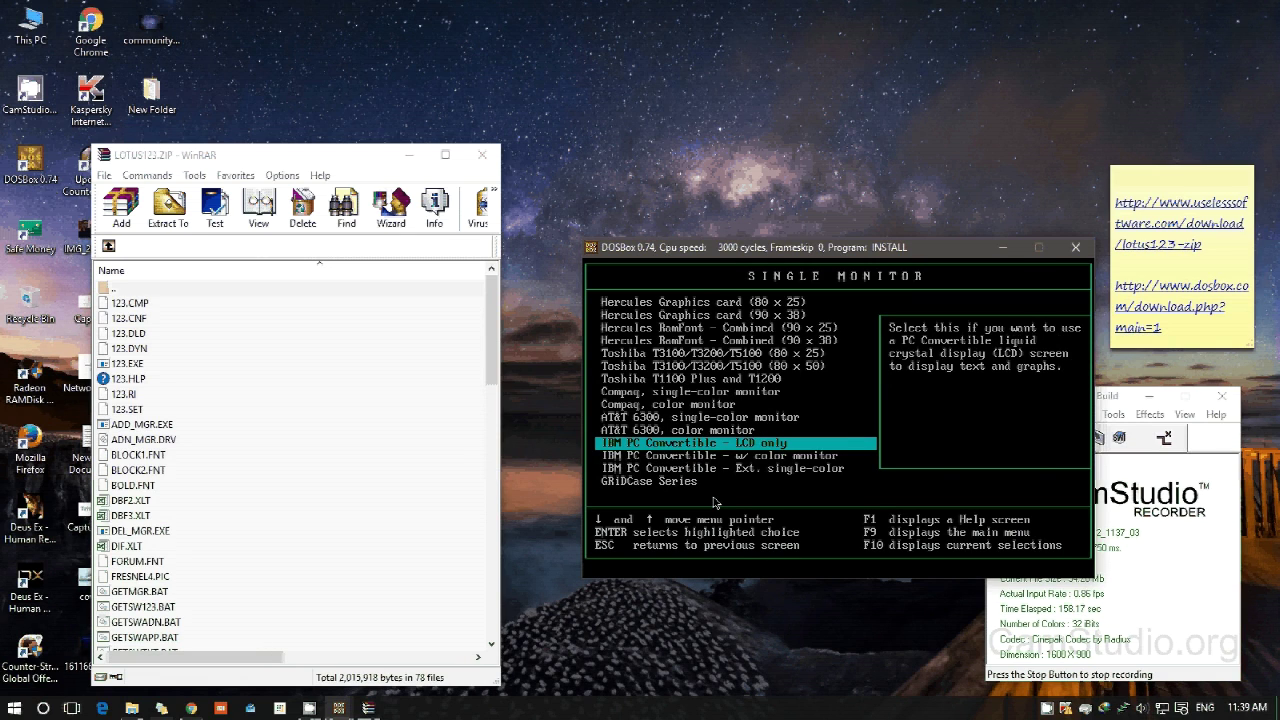
{"action": "key", "text": "Return"}
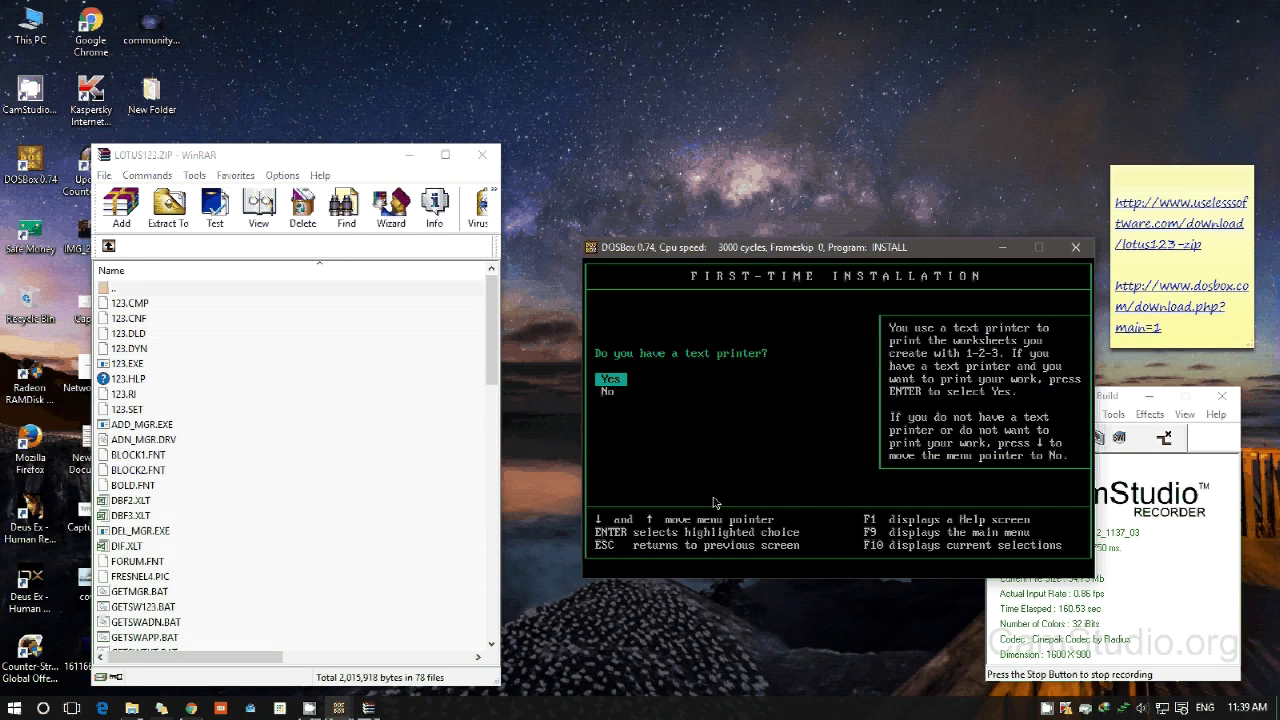
- Select an IBM 3812 Pageprinter as the only text printer
{"action": "key", "text": "Return"}
{"action": "key", "text": "Down"}
{"action": "key", "text": "Down"}
{"action": "key", "text": "Down"}
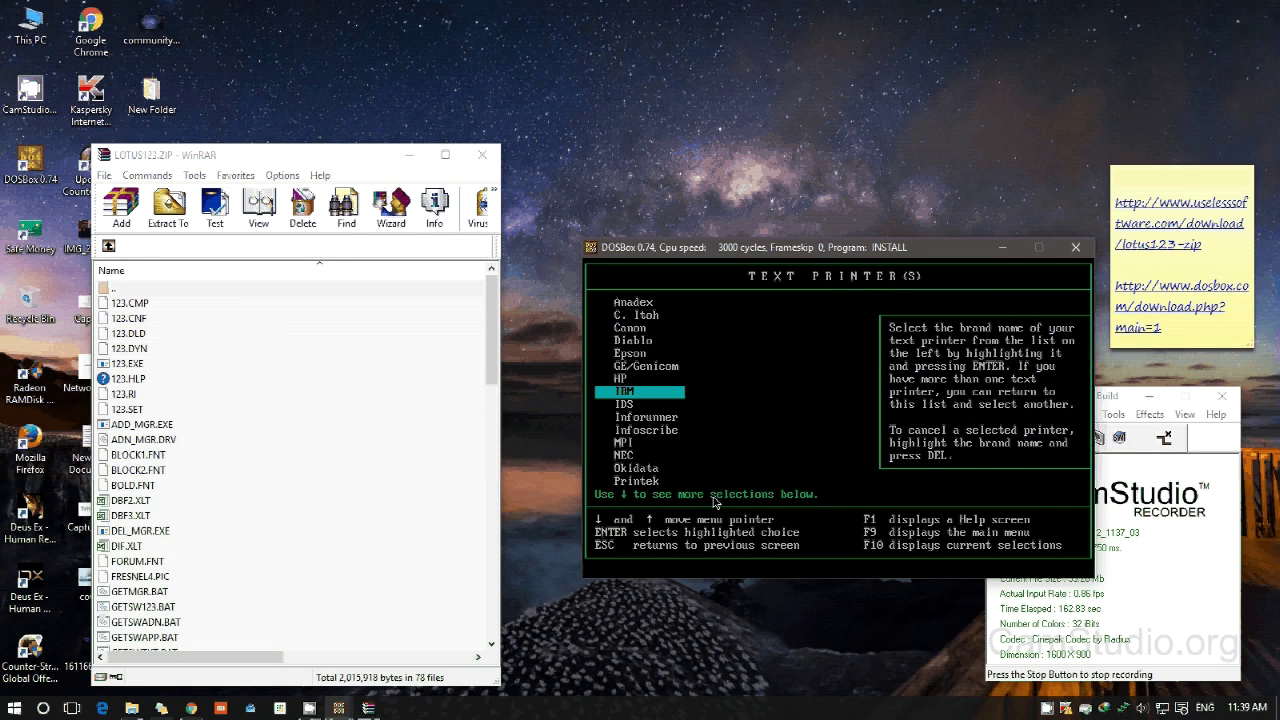
{"action": "key", "text": "Return"}
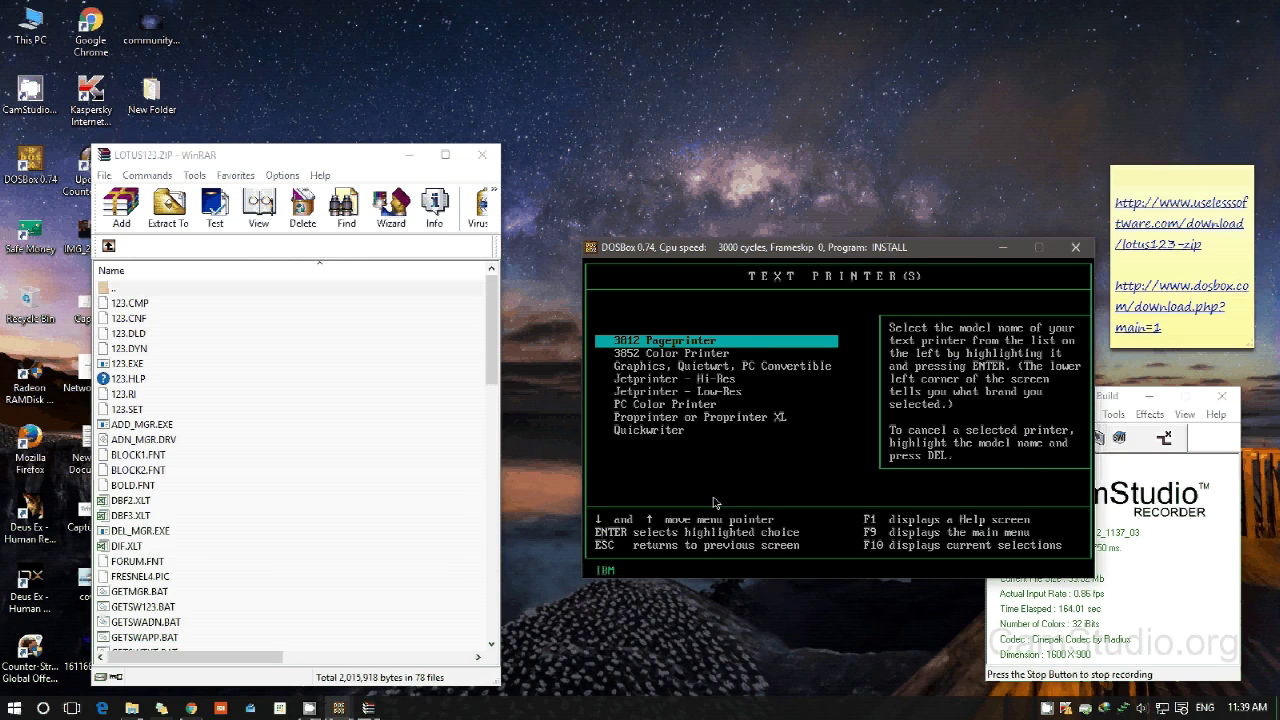
{"action": "key", "text": "Return"}
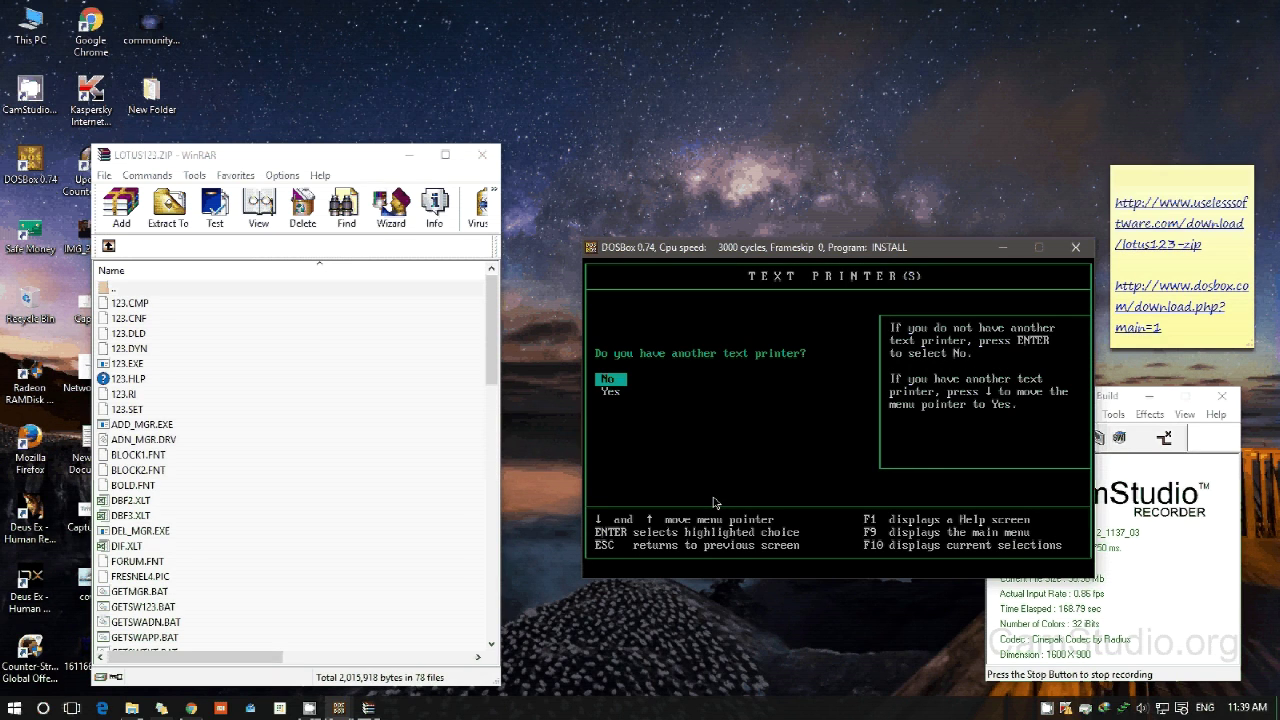
{"action": "key", "text": "Return"}
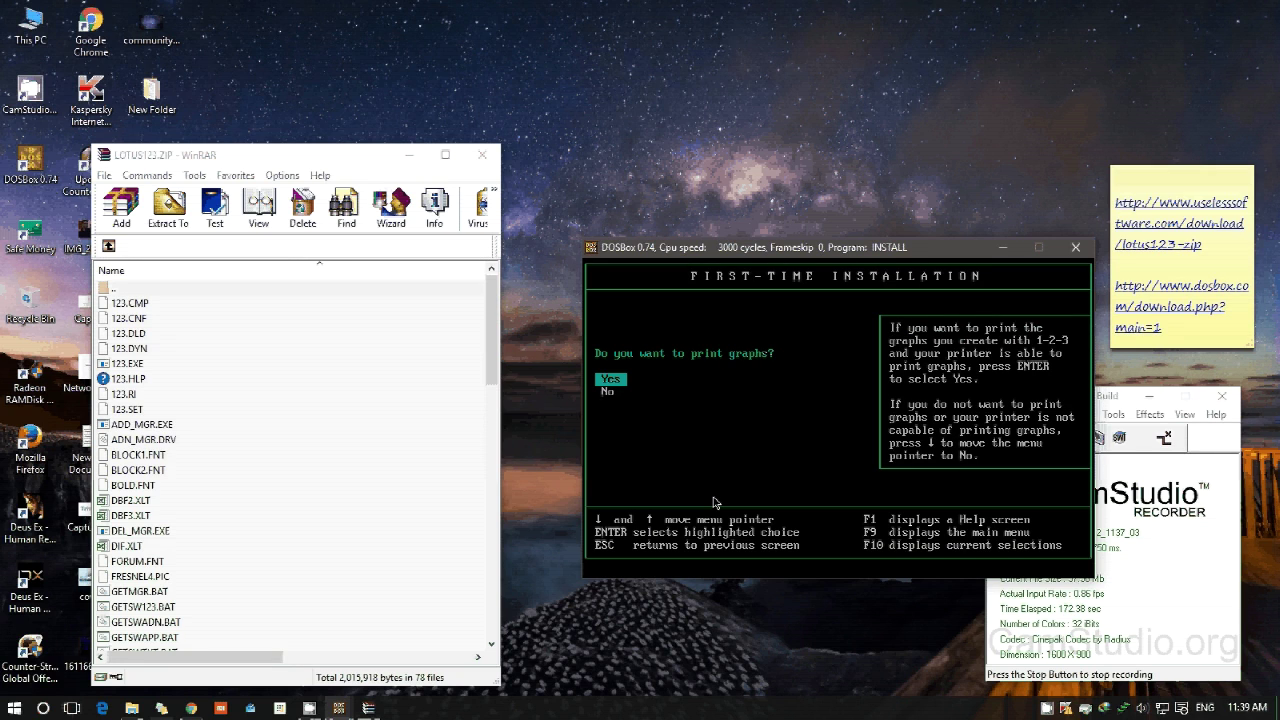
- Enable graph printing and choose a single graphics printer brand and model
{"action": "key", "text": "Return"}
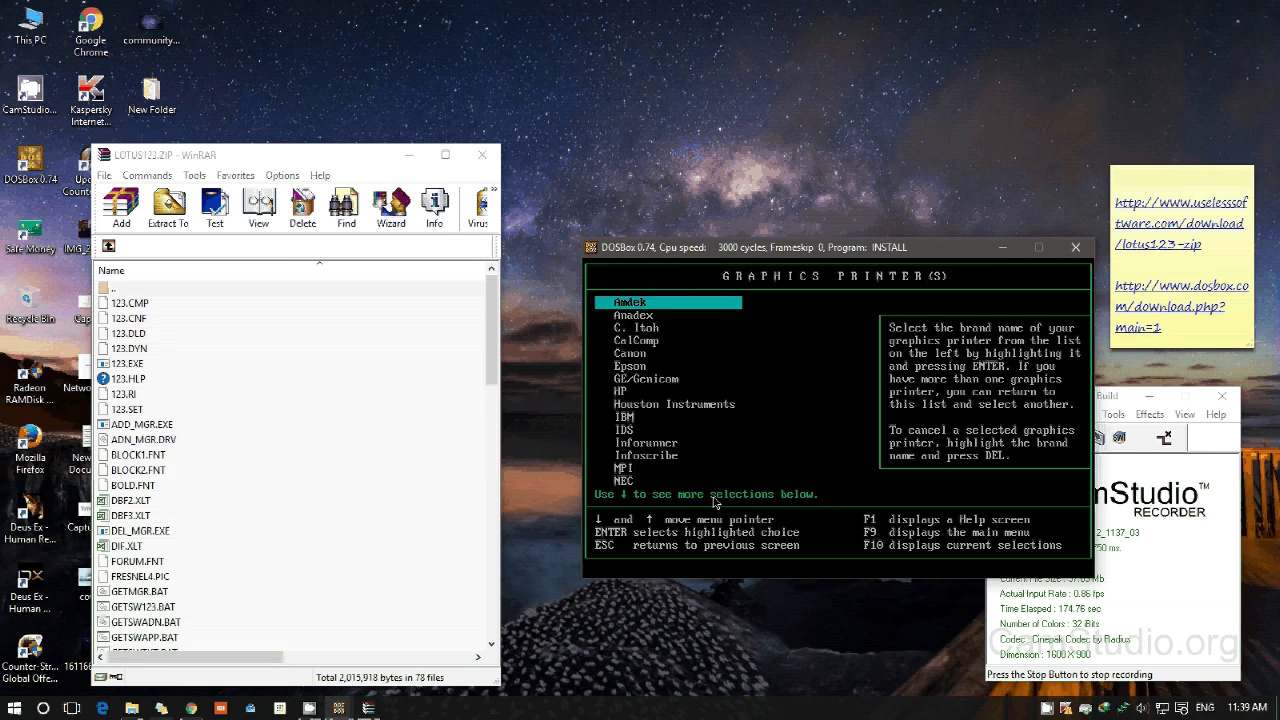
{"action": "key", "text": "Down"}
{"action": "key", "text": "Down"}
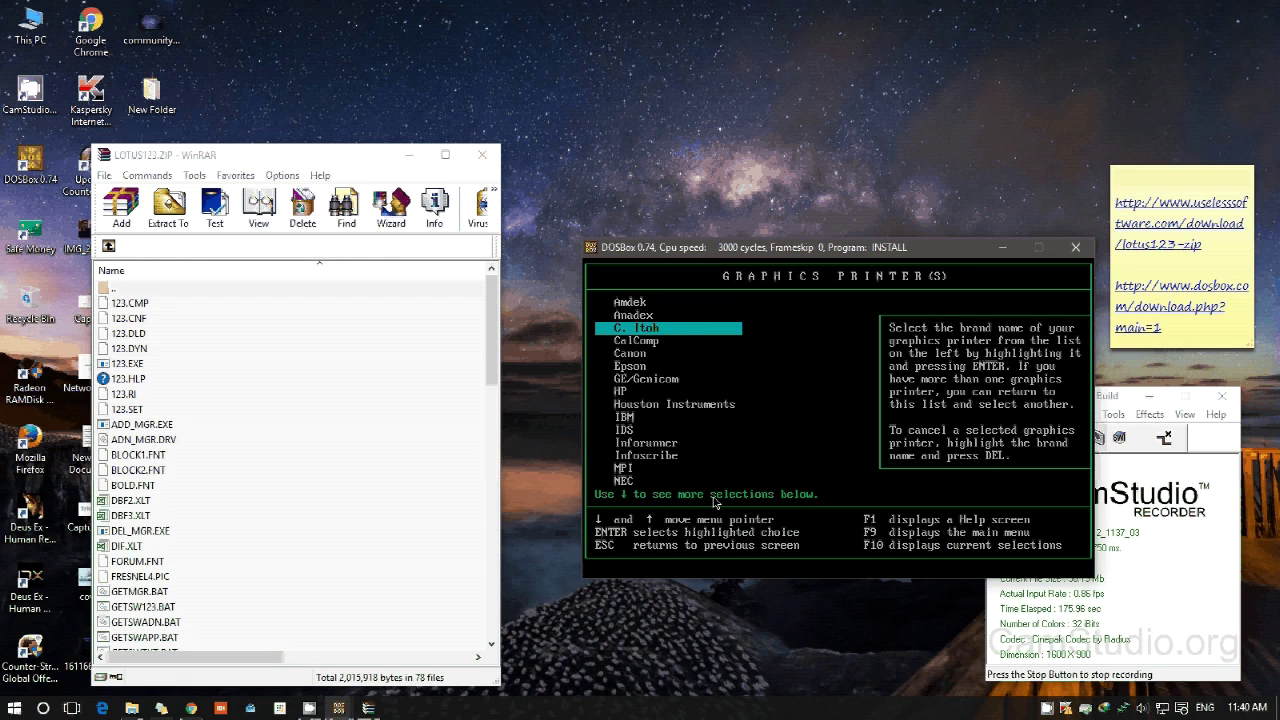
{"action": "key", "text": "Down"}
{"action": "key", "text": "Down"}
{"action": "key", "text": "Down"}
{"action": "key", "text": "Return"}
{"action": "key", "text": "Return"}
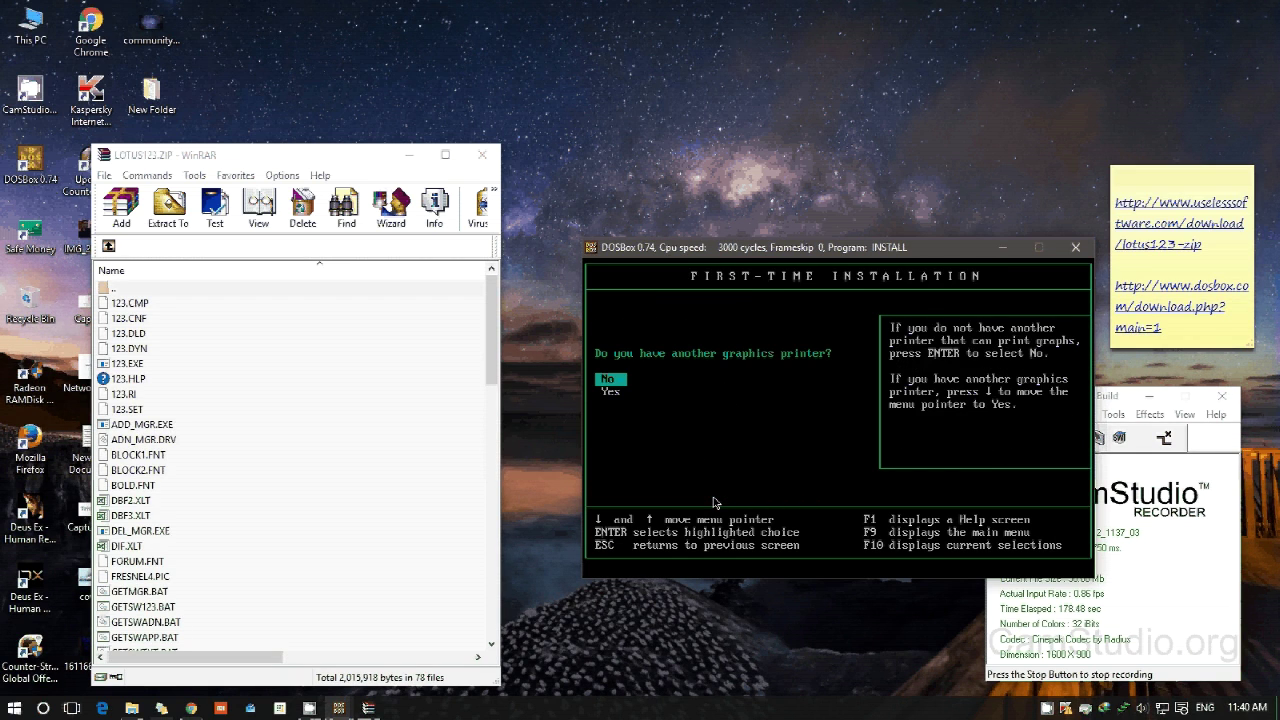
{"action": "key", "text": "Return"}
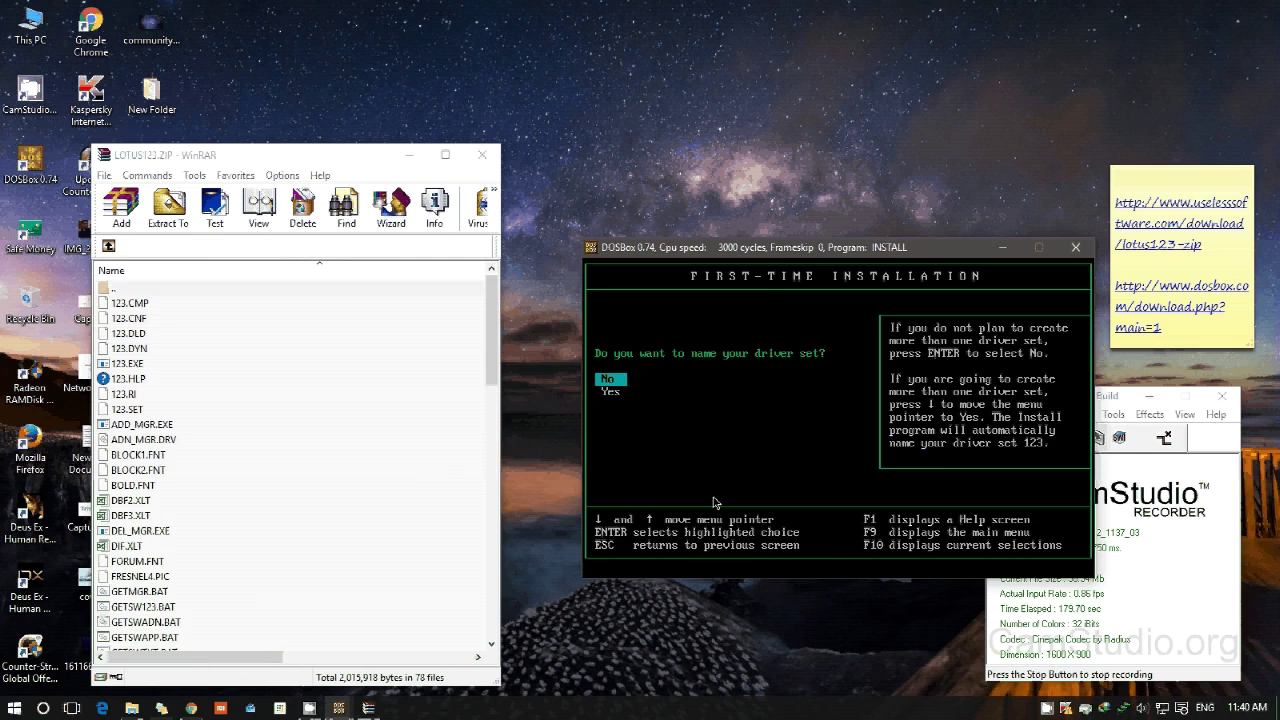
{"action": "key", "text": "Return"}
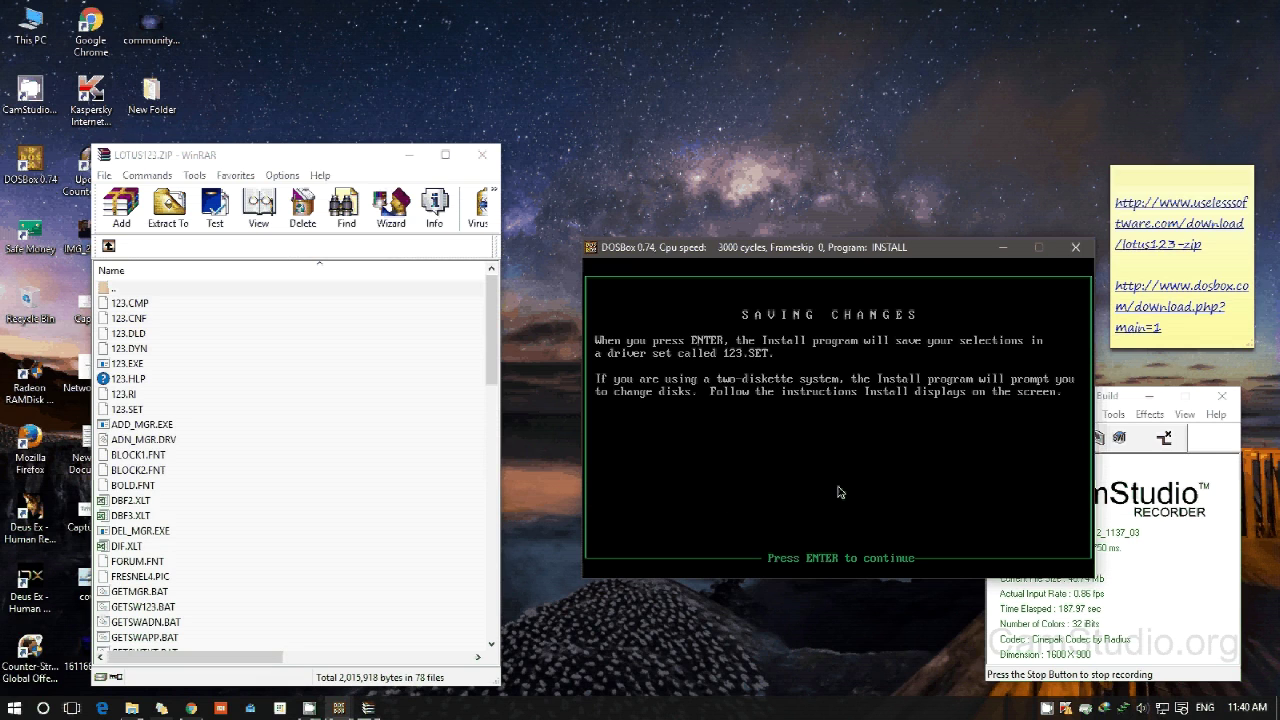
- Save the selections to the driver set and exit the Install Program
{"action": "key", "text": "Return"}
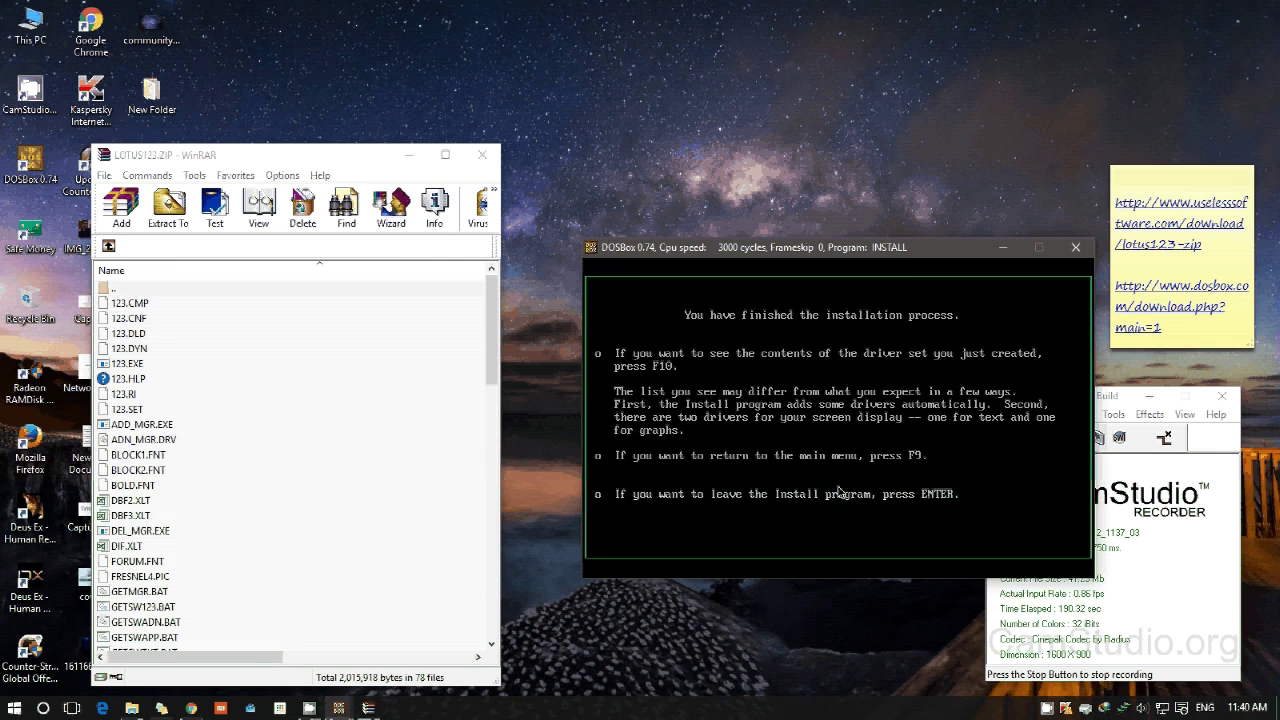
{"action": "key", "text": "F9"}
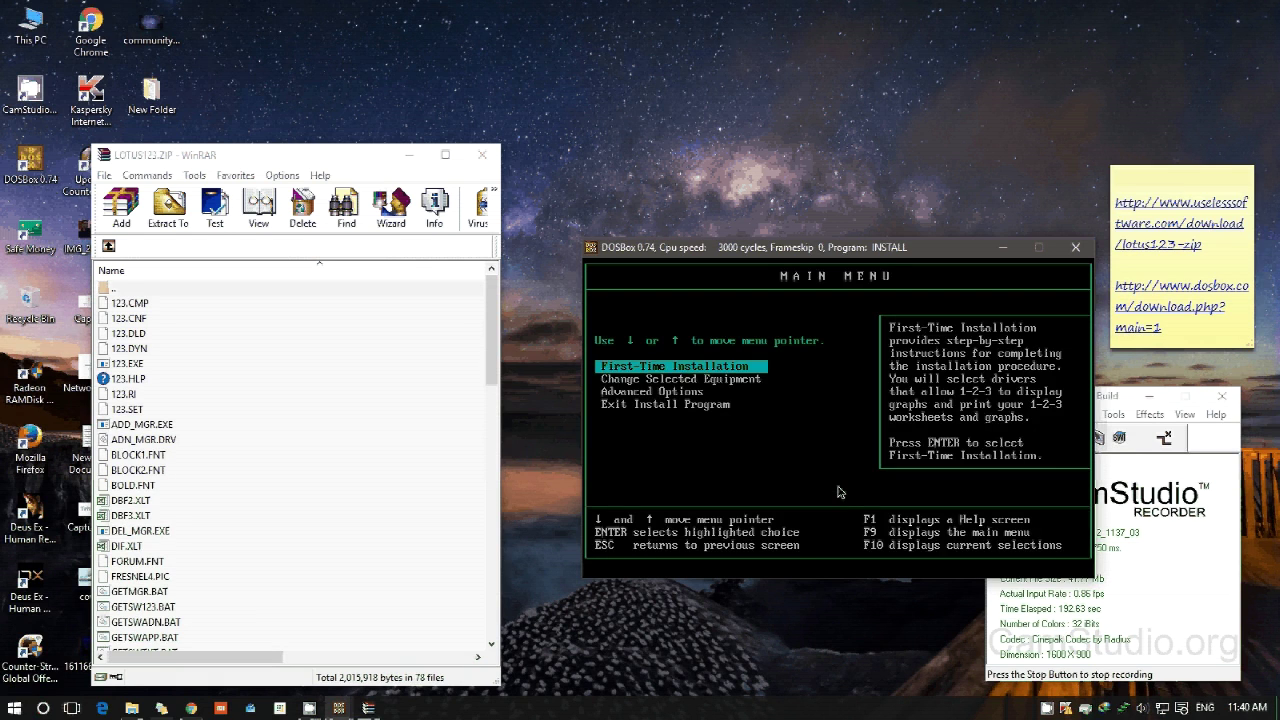
{"action": "key", "text": "Up"}
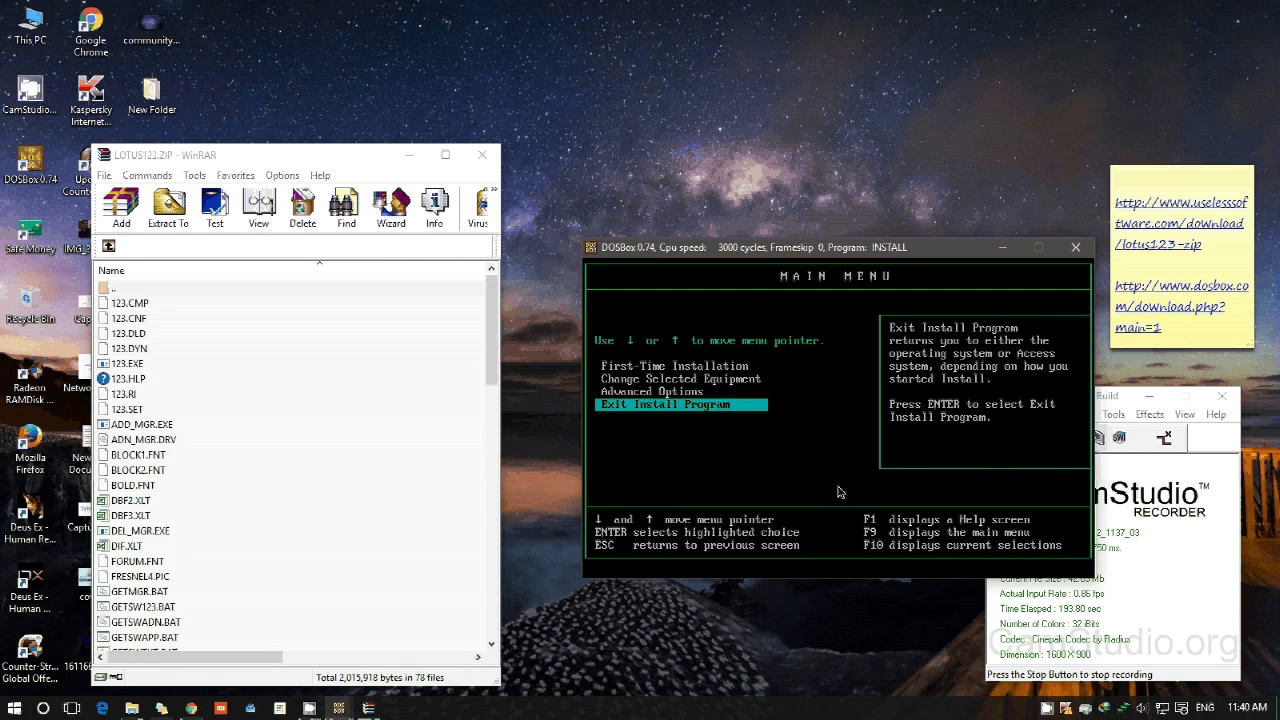
{"action": "key", "text": "Return"}
{"action": "key", "text": "Down"}
{"action": "key", "text": "Return"}
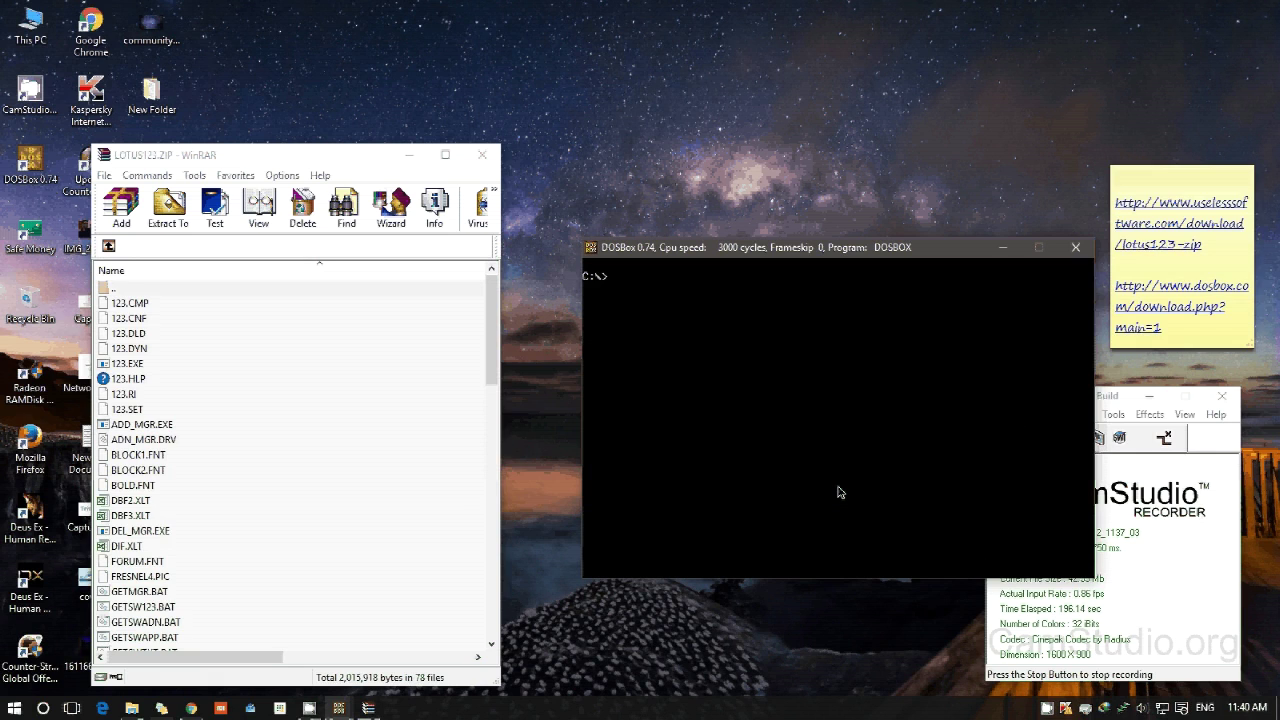
- Start Lotus 1-2-3 Release 2.2 with the lotus command and recentre the DOSBox window
{"action": "type", "text": "lotus"}
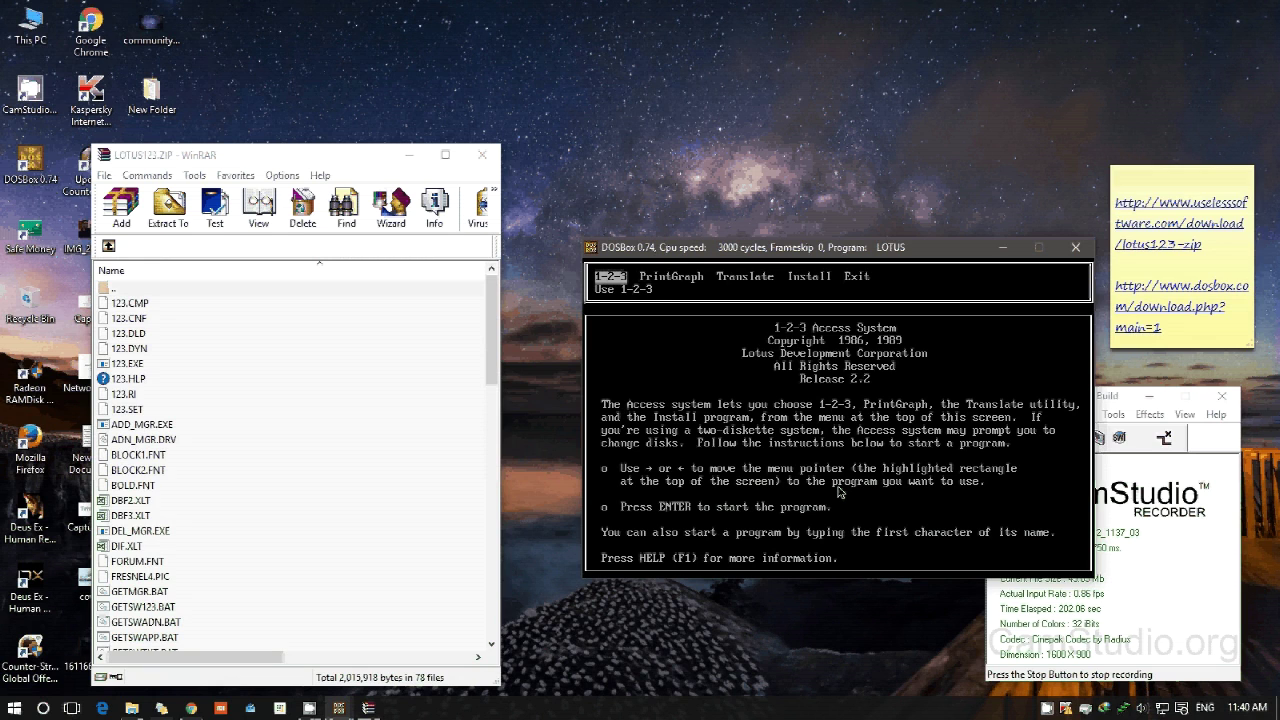
{"action": "key", "text": "Return"}
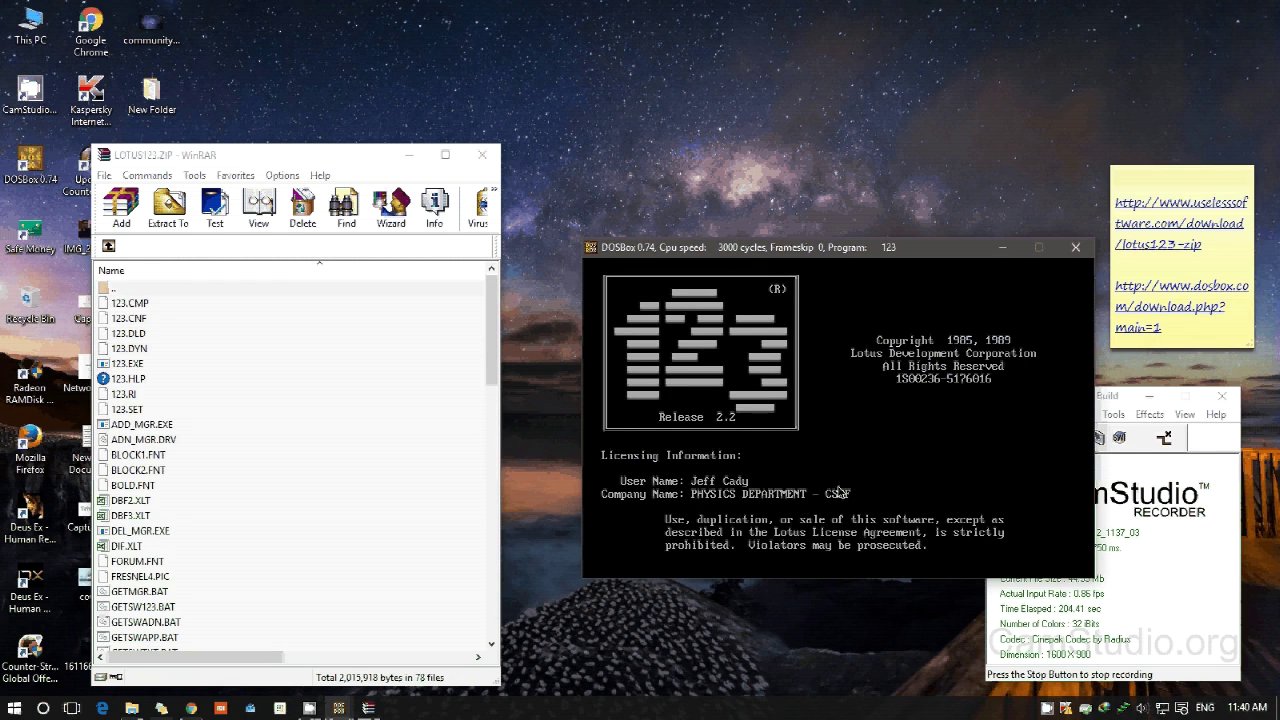
{"action": "left_click_drag", "start_coordinate": [838, 260], "coordinate": [473, 211]}
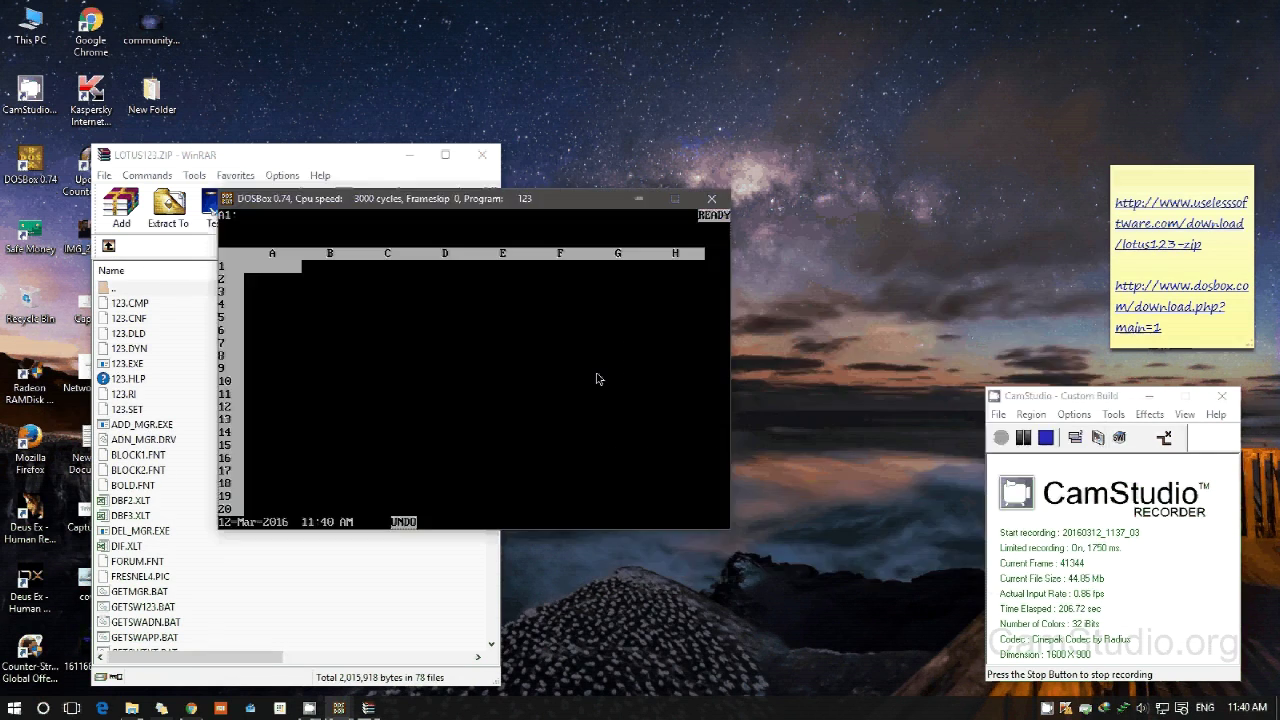
- Enter the names jeff, robinson and dexter in cells B2, C2 and D2
{"action": "key", "text": "Down"}
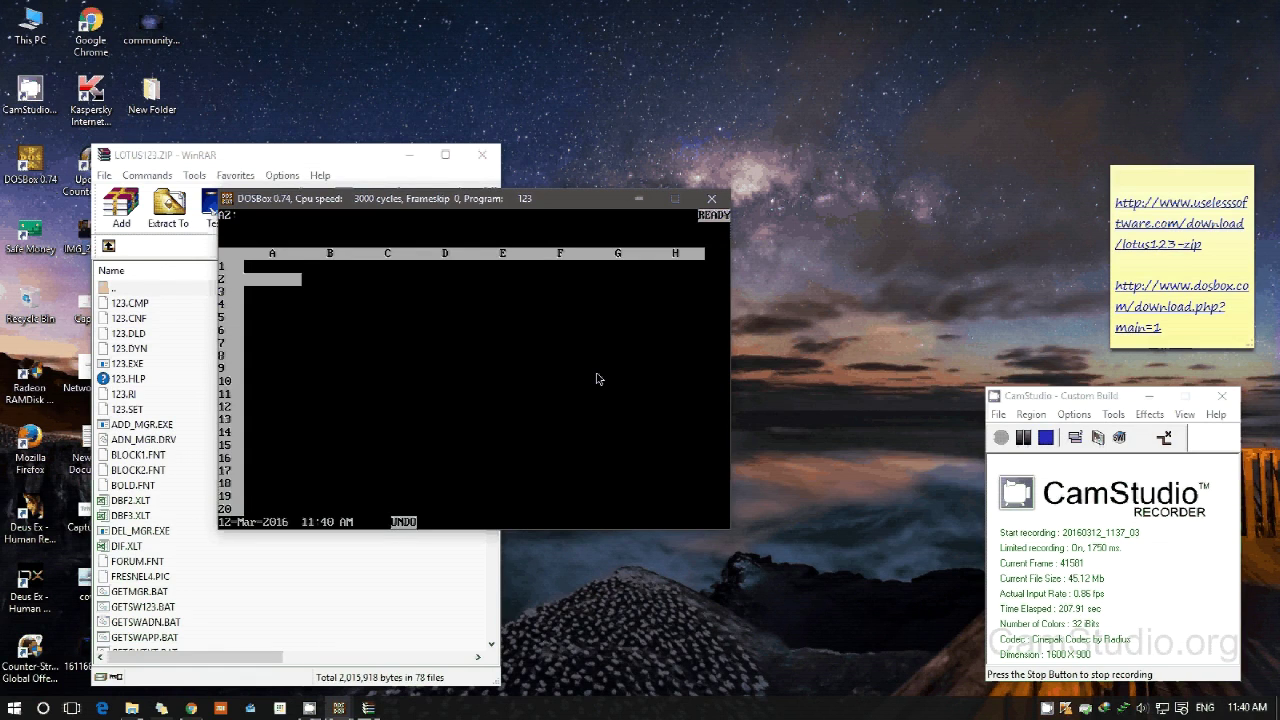
{"action": "key", "text": "Right"}
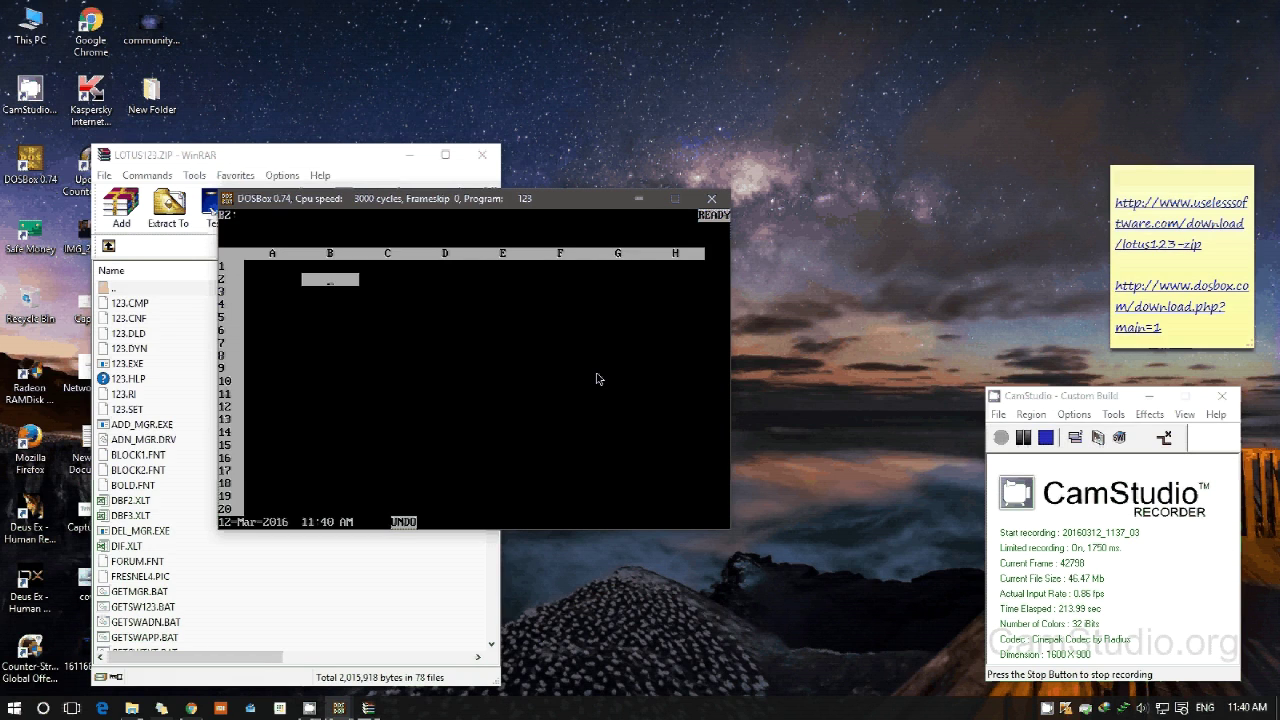
{"action": "type", "text": "jeff"}
{"action": "key", "text": "Right"}
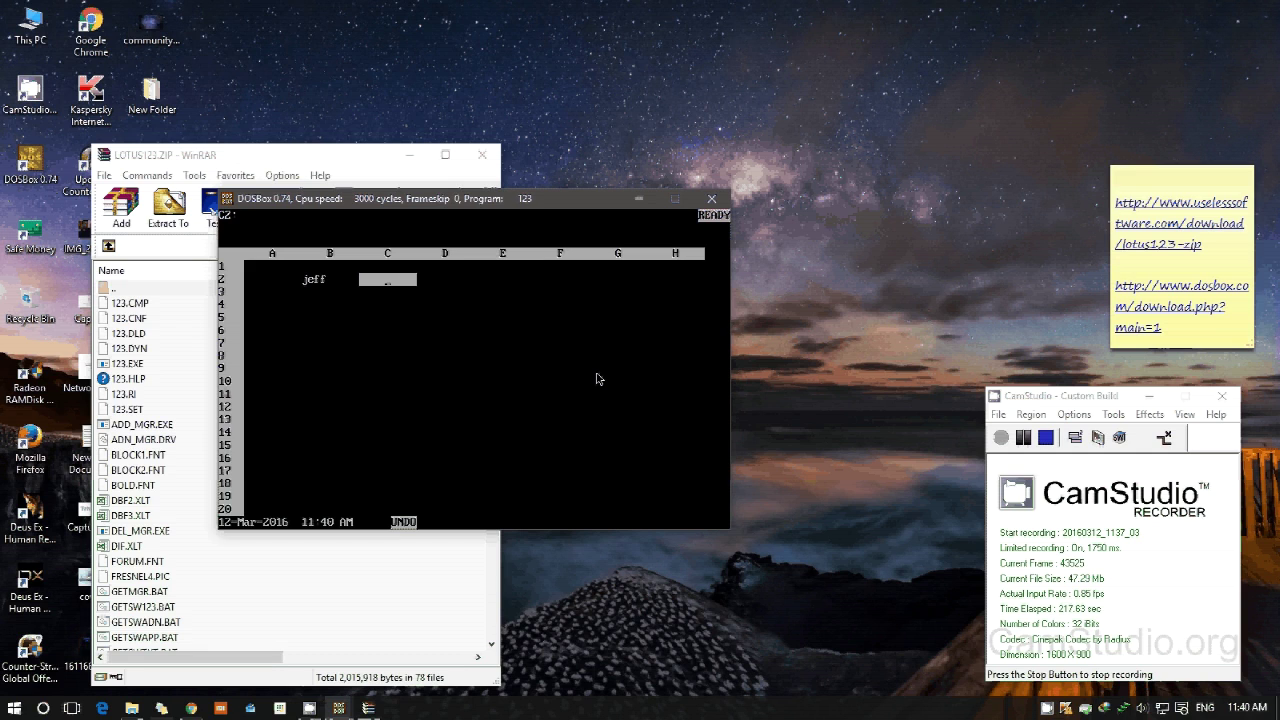
{"action": "type", "text": "robinson"}
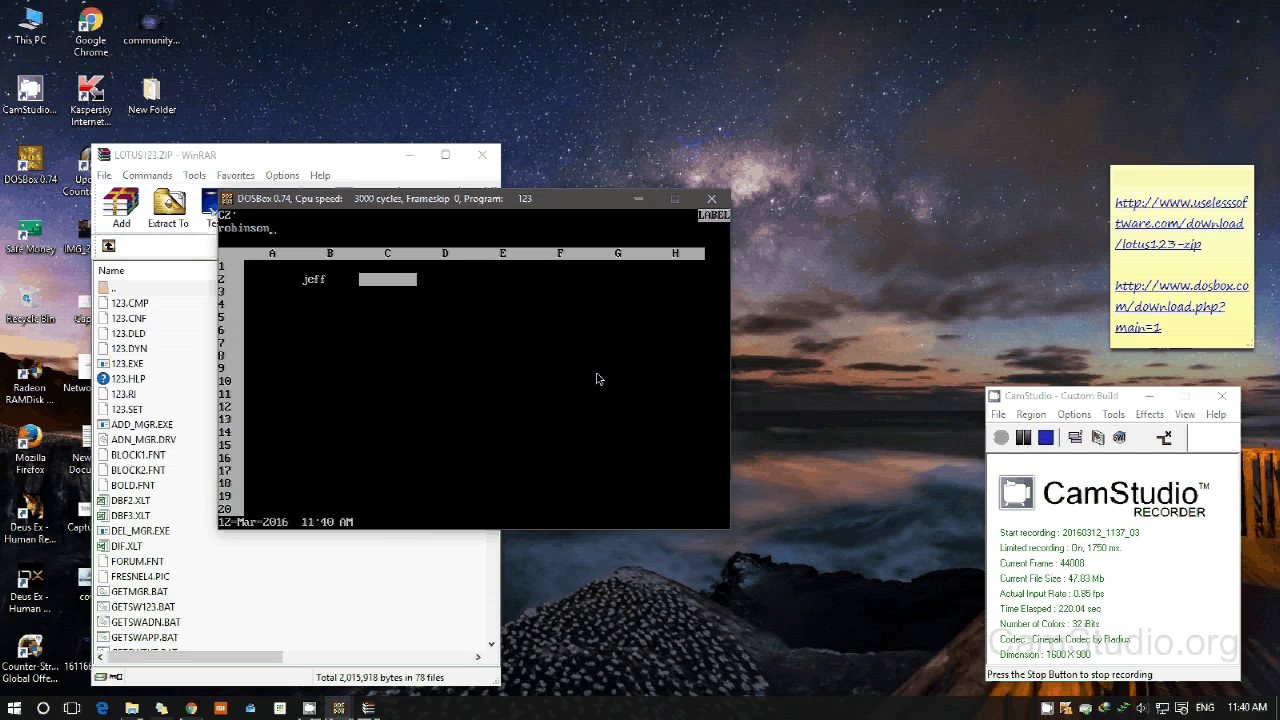
{"action": "key", "text": "Right"}
{"action": "key", "text": "Right"}
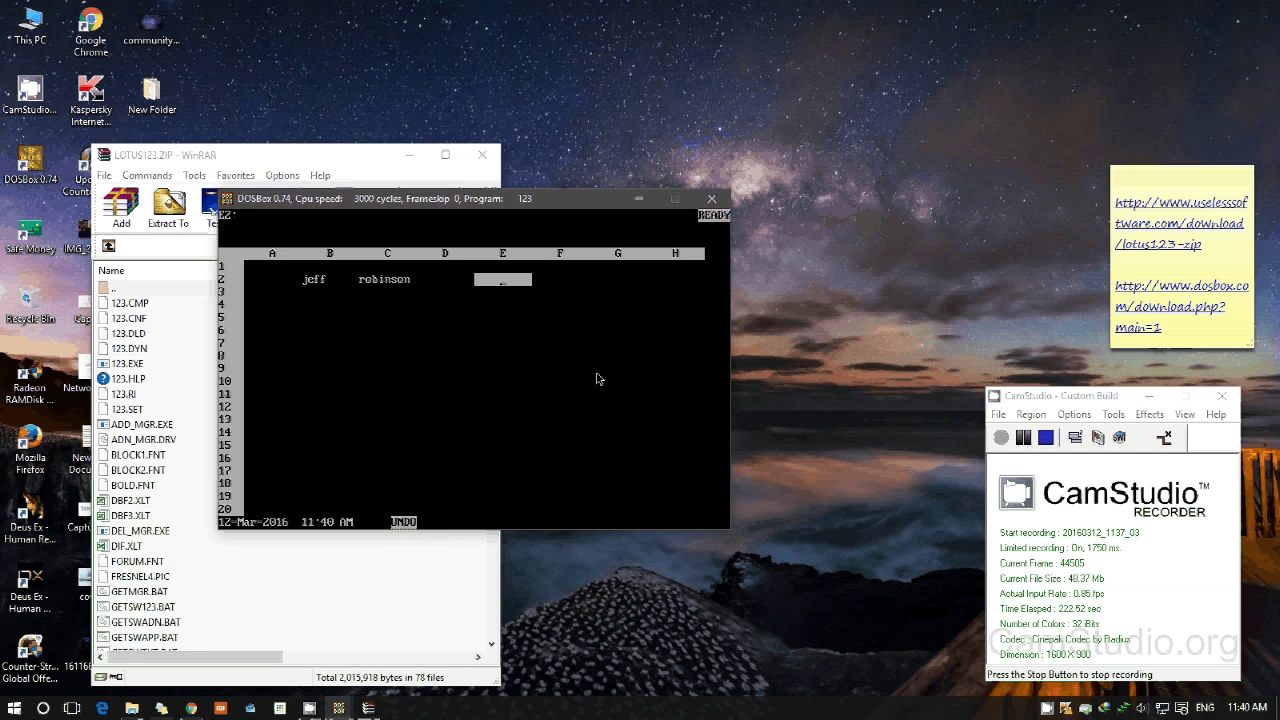
{"action": "key", "text": "Left"}
{"action": "type", "text": "dex"}
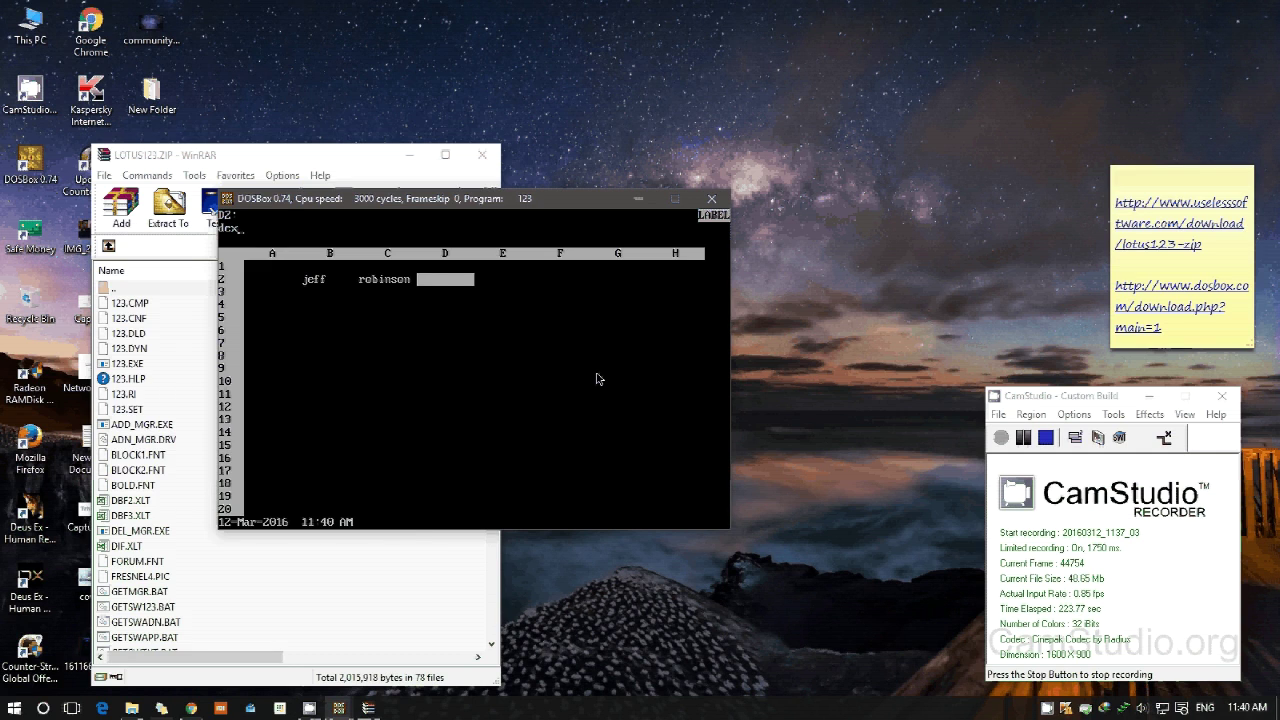
{"action": "type", "text": "ter"}
{"action": "key", "text": "Return"}
- Enter the marks 45, 55 and 54 in cells B4, C4 and D4
{"action": "key", "text": "Down"}
{"action": "key", "text": "Down"}
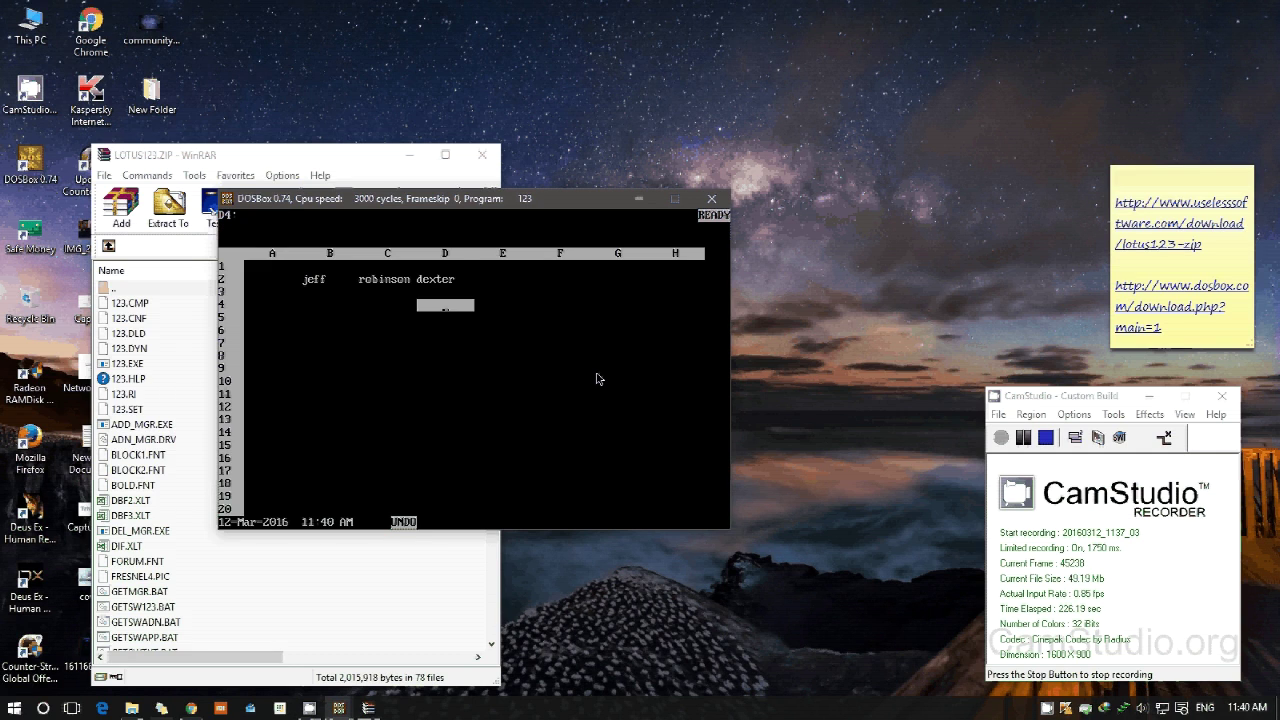
{"action": "key", "text": "Left"}
{"action": "key", "text": "Left"}
{"action": "key", "text": "Left"}
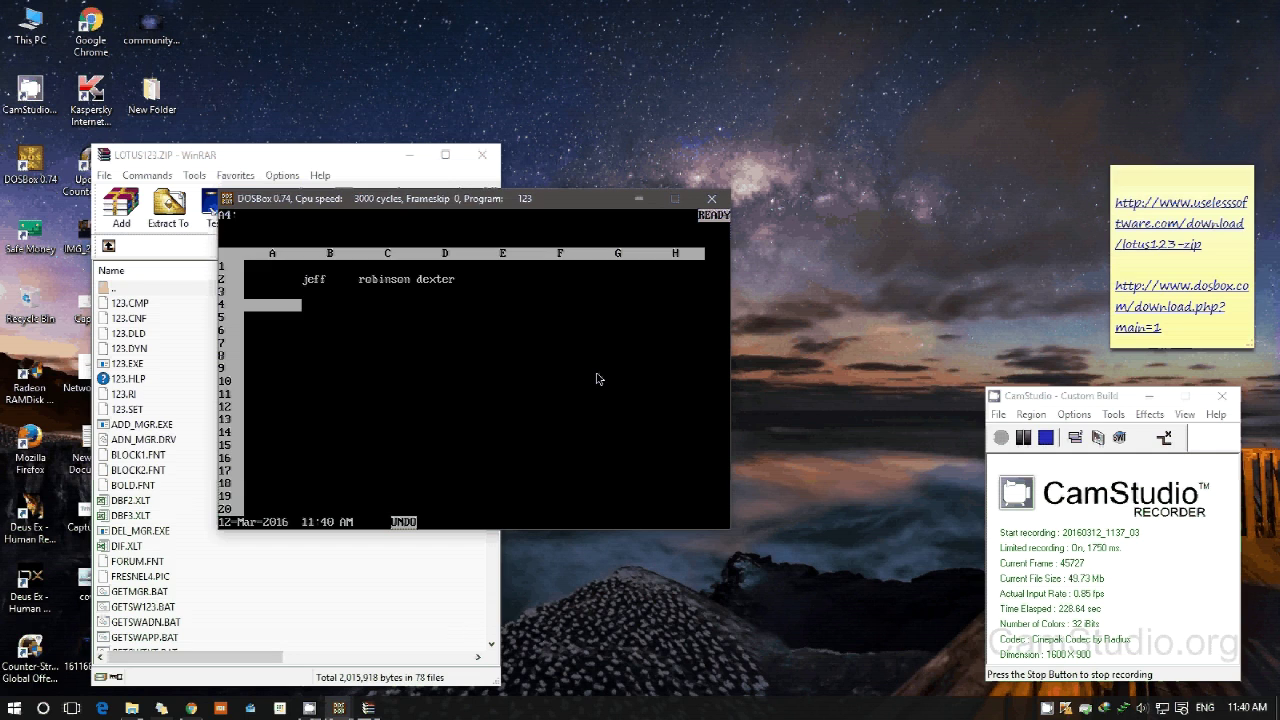
{"action": "key", "text": "Right"}
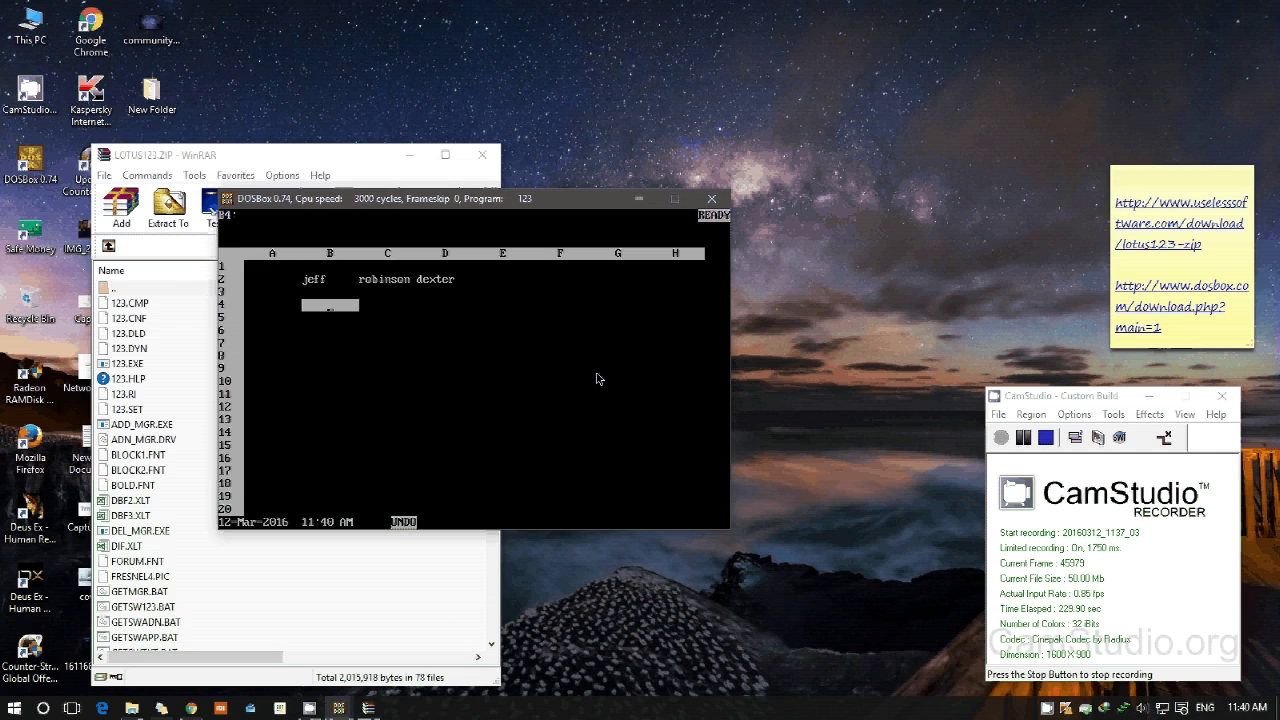
{"action": "type", "text": "45"}
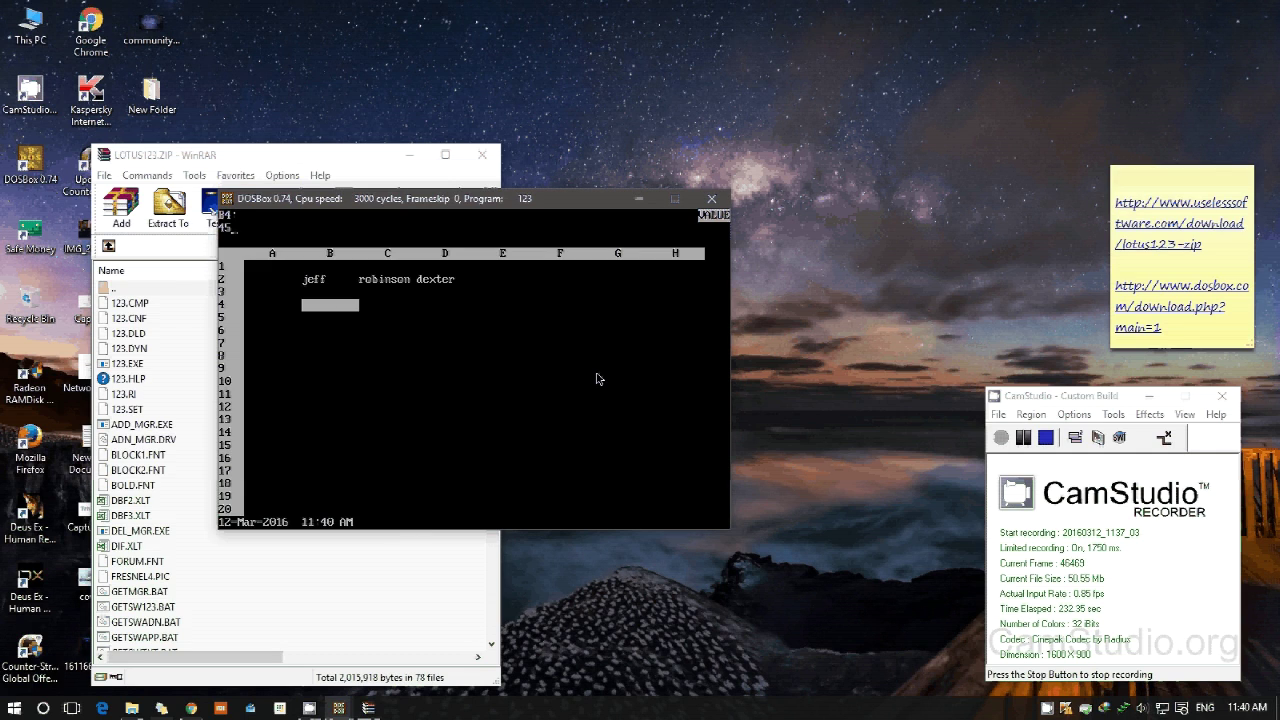
{"action": "key", "text": "Return"}
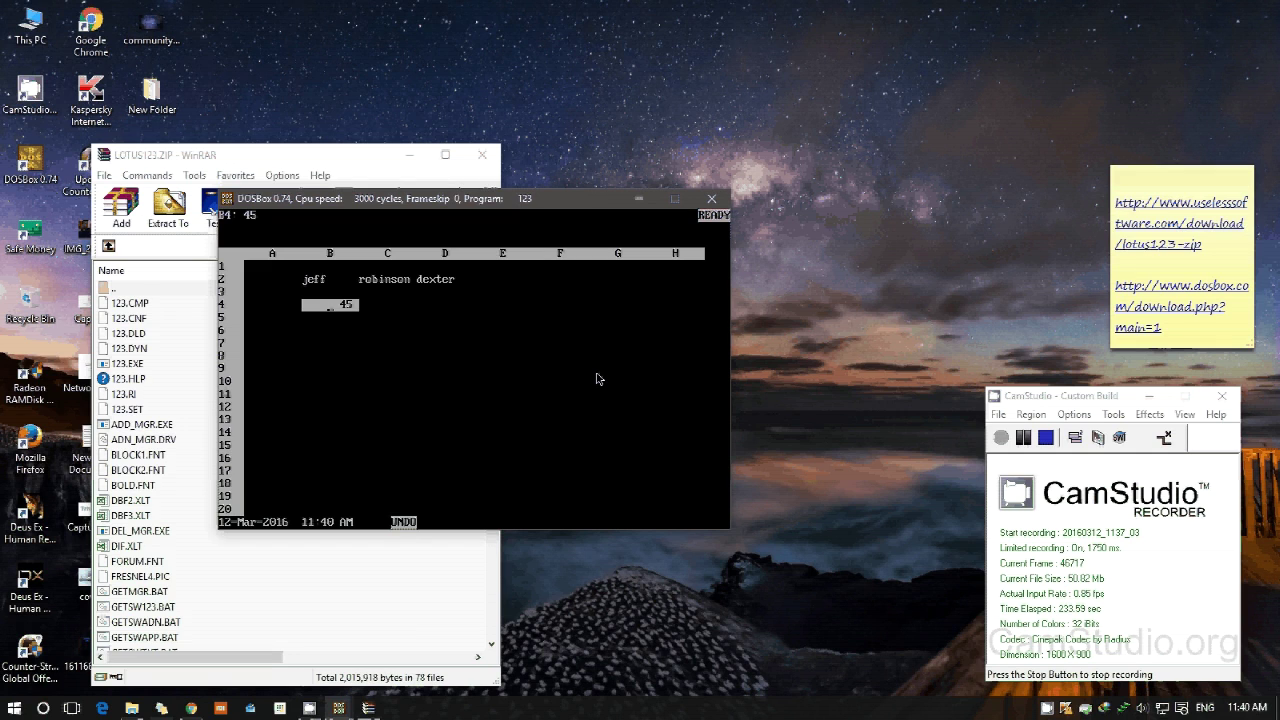
{"action": "key", "text": "Right"}
{"action": "type", "text": "55"}
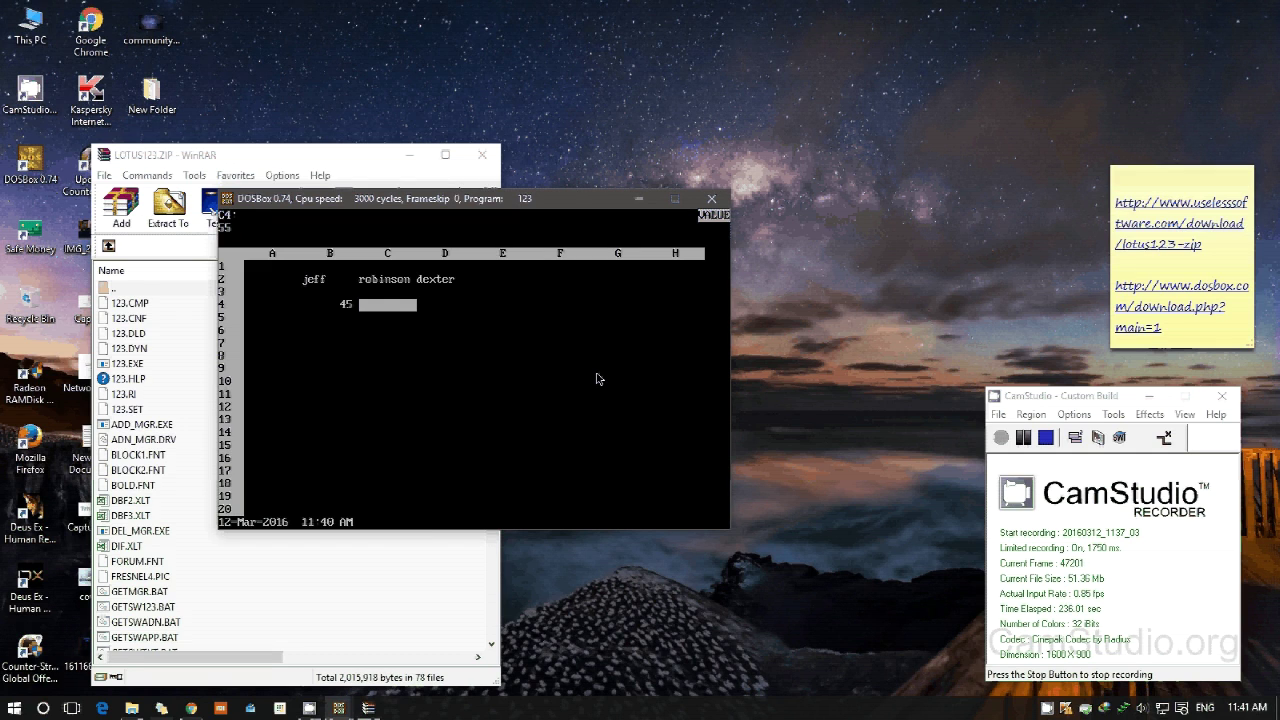
{"action": "key", "text": "Right"}
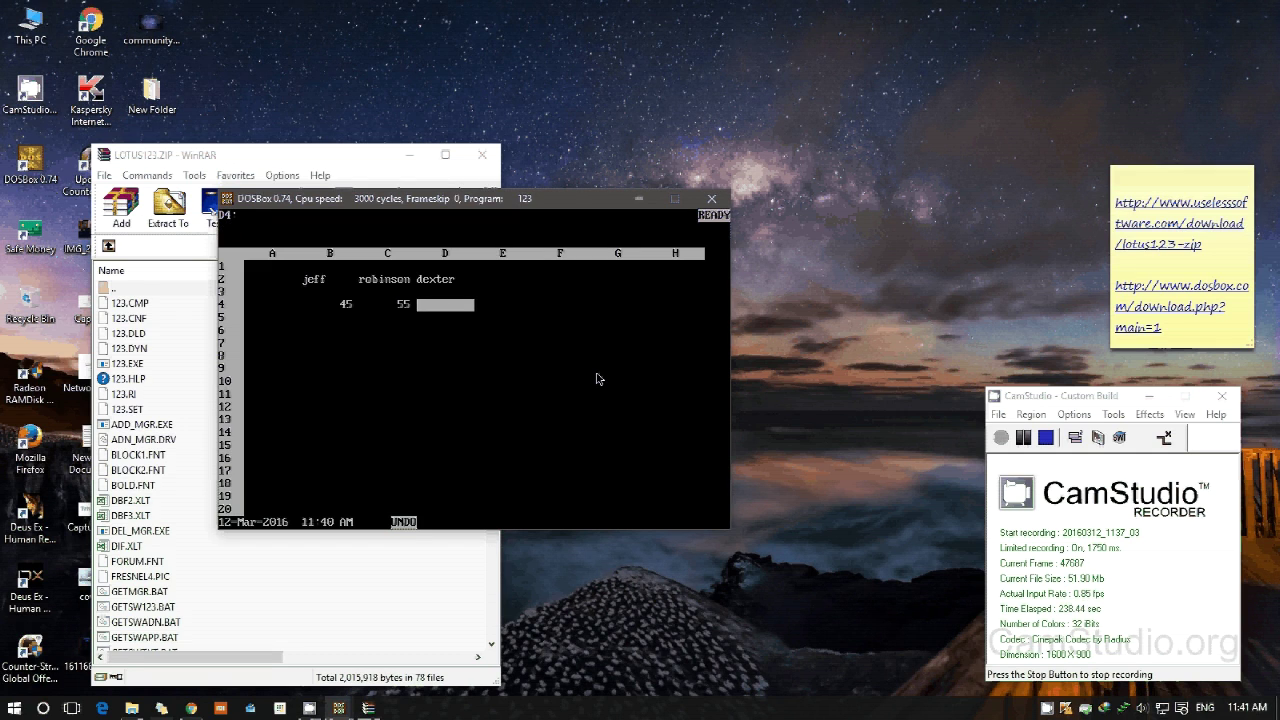
{"action": "type", "text": "5"}
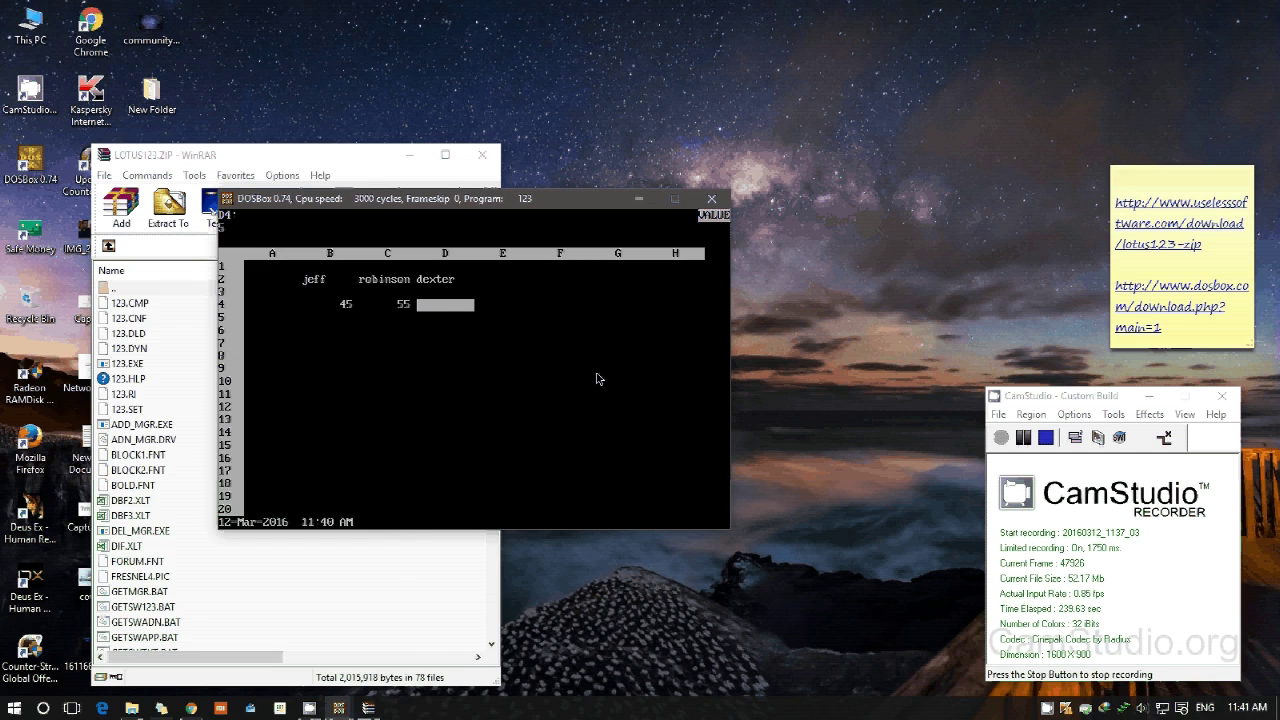
{"action": "type", "text": "4"}
{"action": "key", "text": "Return"}
{"action": "key", "text": "Up"}
{"action": "key", "text": "Right"}
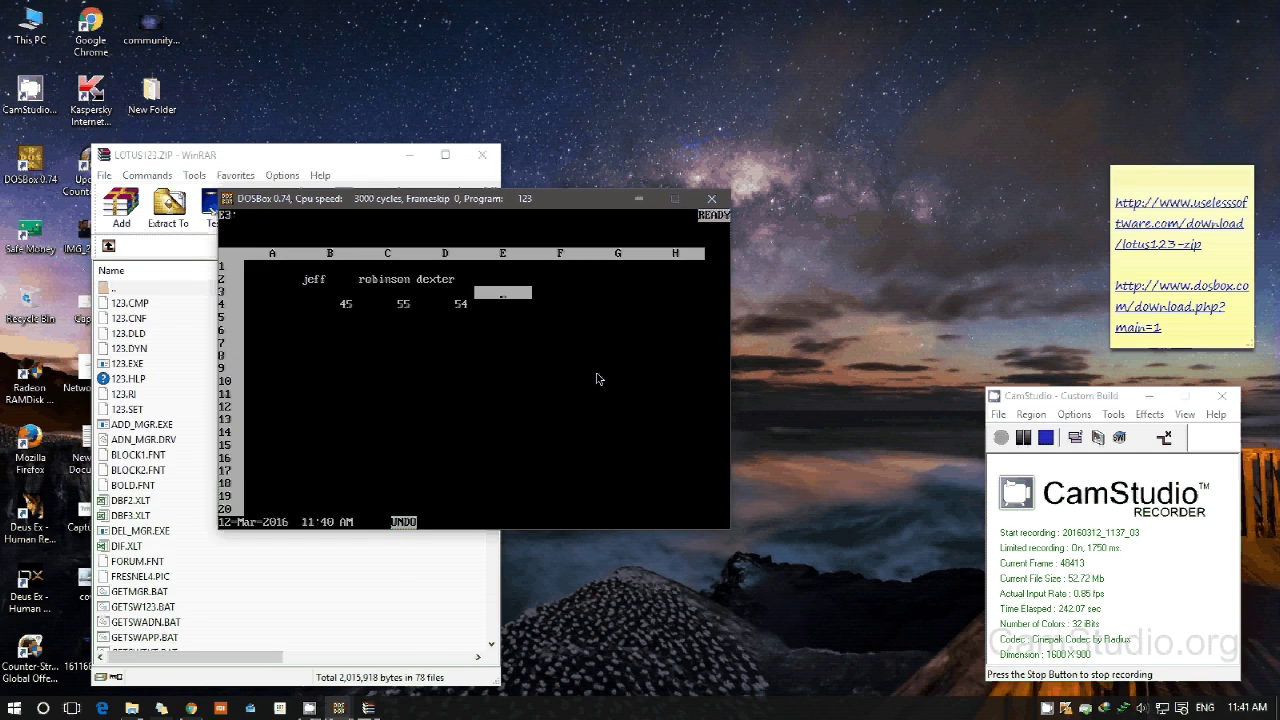
- Enter the heading 'sum' in cell F2
{"action": "key", "text": "Up"}
{"action": "key", "text": "Right"}
{"action": "type", "text": "su"}
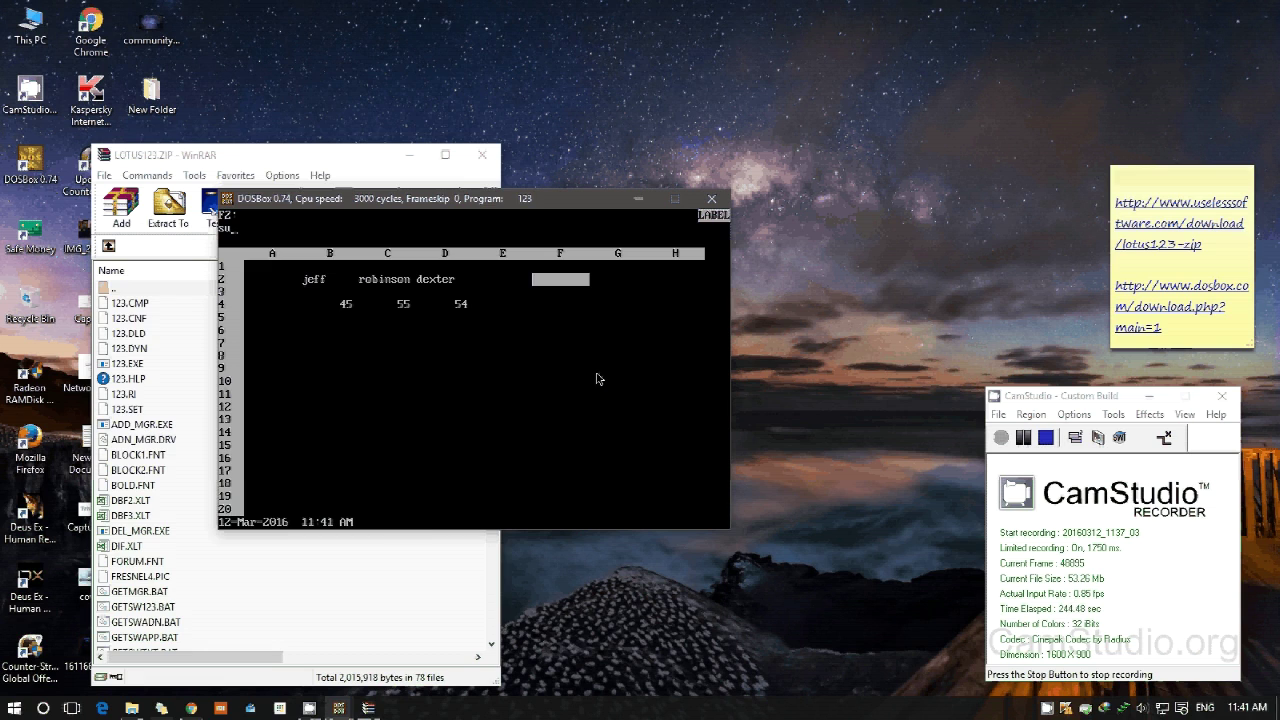
{"action": "type", "text": "m"}
{"action": "key", "text": "Return"}
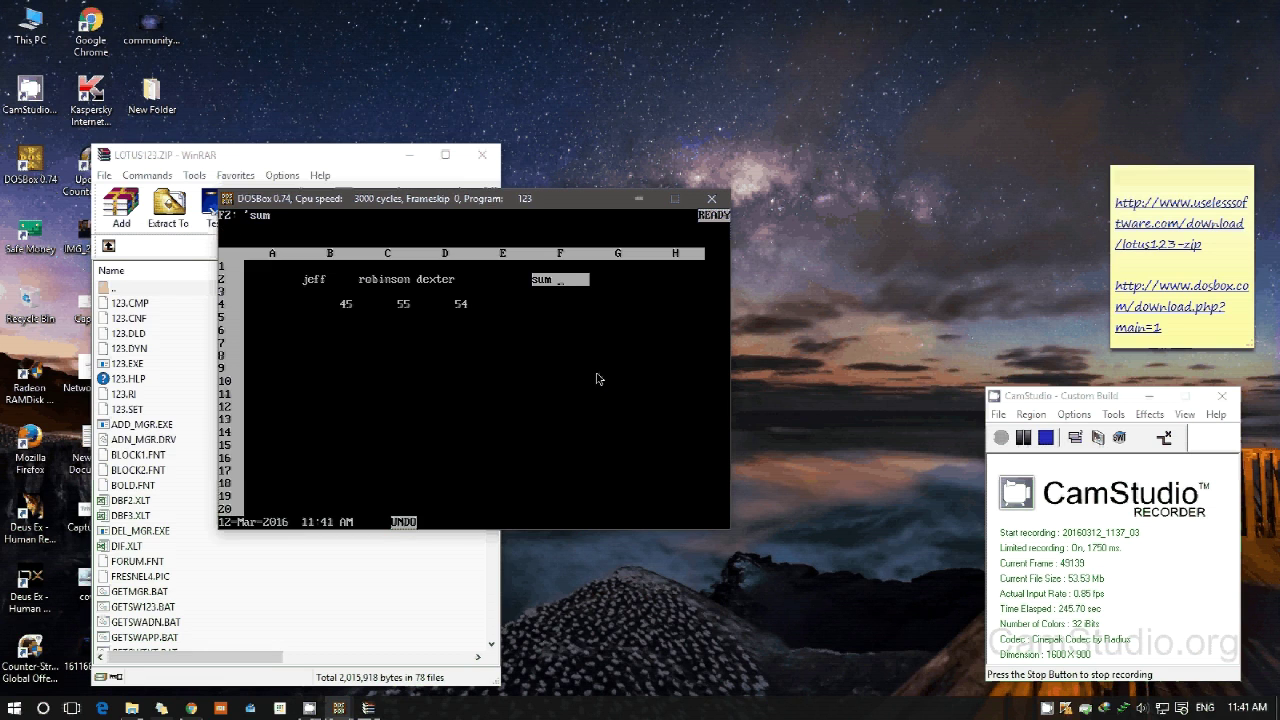
- In F3, type sum=b4+c4+d4, replacing the mistaken a4 reference
{"action": "key", "text": "Down"}
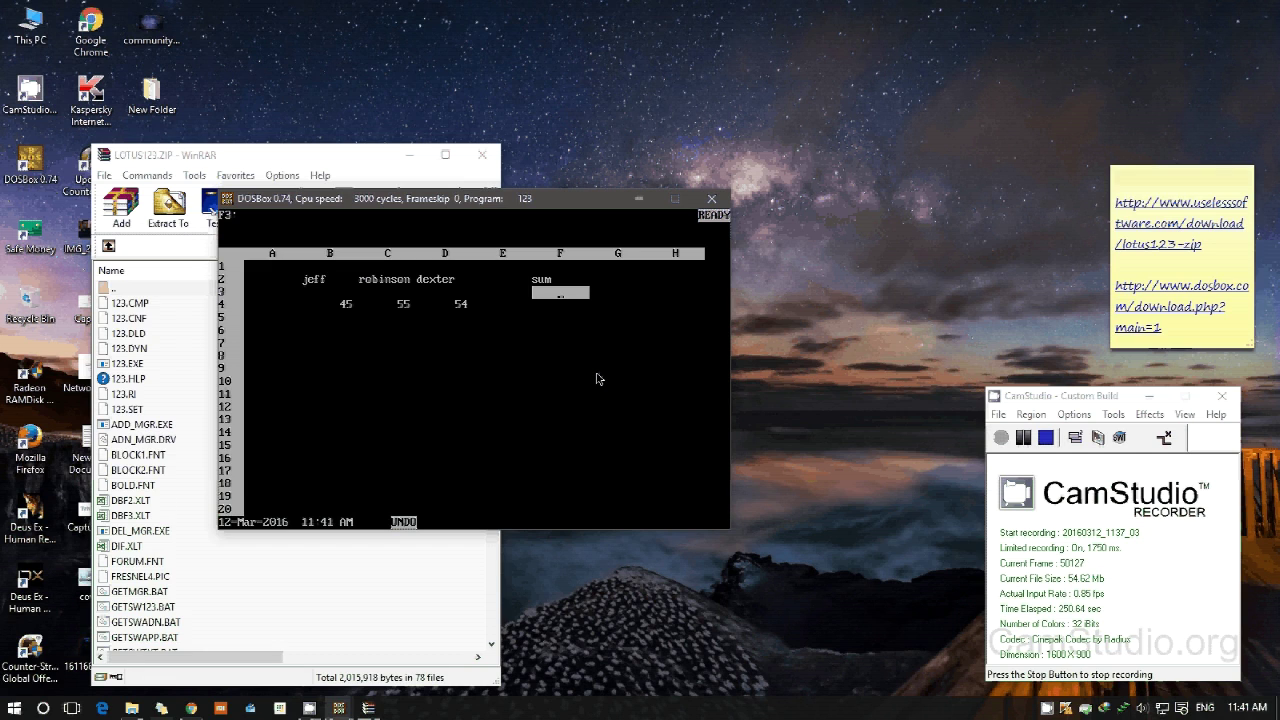
{"action": "type", "text": "su"}
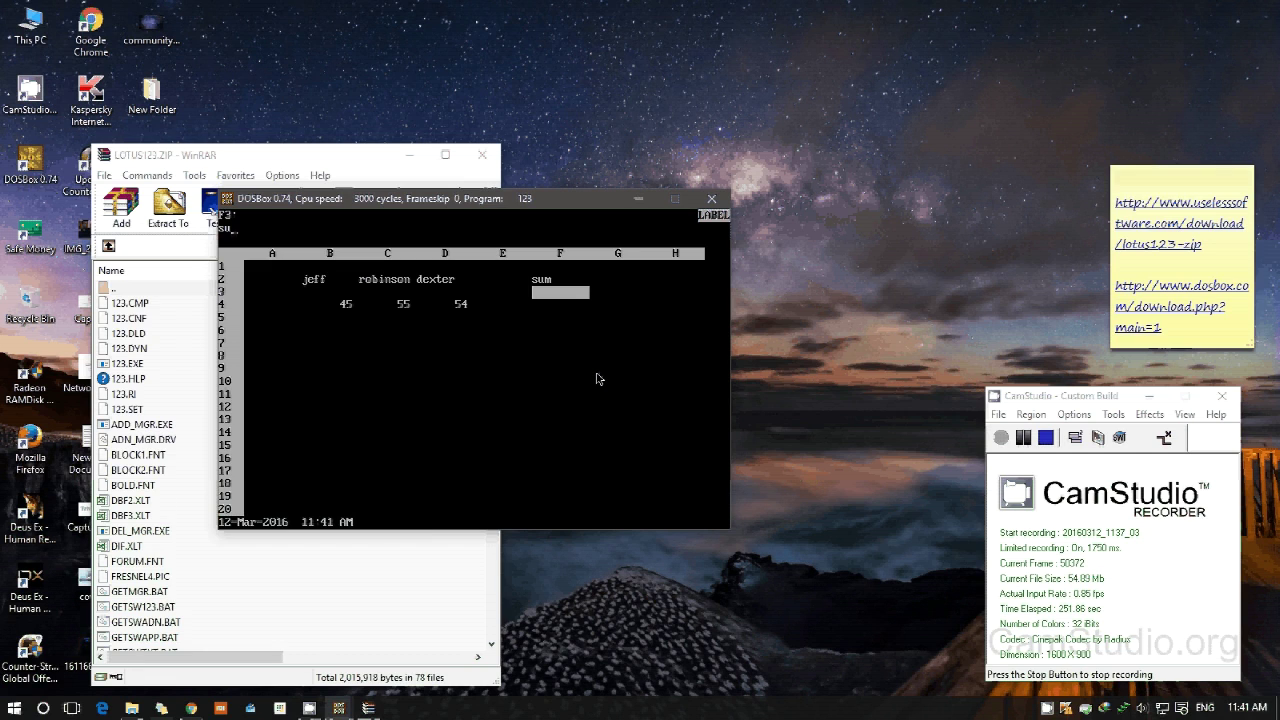
{"action": "type", "text": "m"}
{"action": "type", "text": "="}
{"action": "type", "text": "a4"}
{"action": "type", "text": "+"}
{"action": "key", "text": "BackSpace"}
{"action": "type", "text": "+"}
{"action": "key", "text": "BackSpace"}
{"action": "key", "text": "BackSpace"}
{"action": "key", "text": "BackSpace"}
{"action": "type", "text": "b"}
{"action": "type", "text": "4+"}
{"action": "type", "text": "c"}
{"action": "type", "text": "4+"}
{"action": "type", "text": "d"}
{"action": "type", "text": "4"}
- Store sum=b4+c4+d4 in cell F3 and step between F3 and G3 to check it
{"action": "key", "text": "Return"}
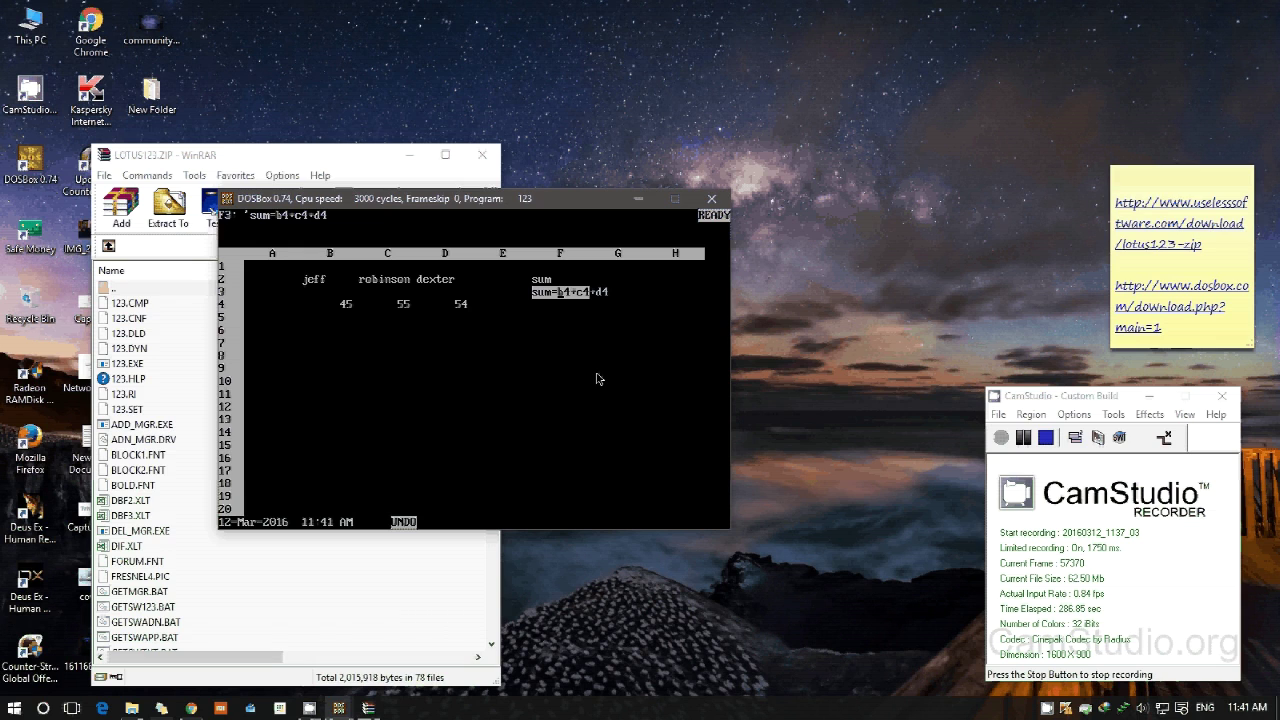
{"action": "key", "text": "Right"}
{"action": "key", "text": "Left"}
{"action": "key", "text": "Right"}
{"action": "key", "text": "Left"}
{"action": "key", "text": "Right"}
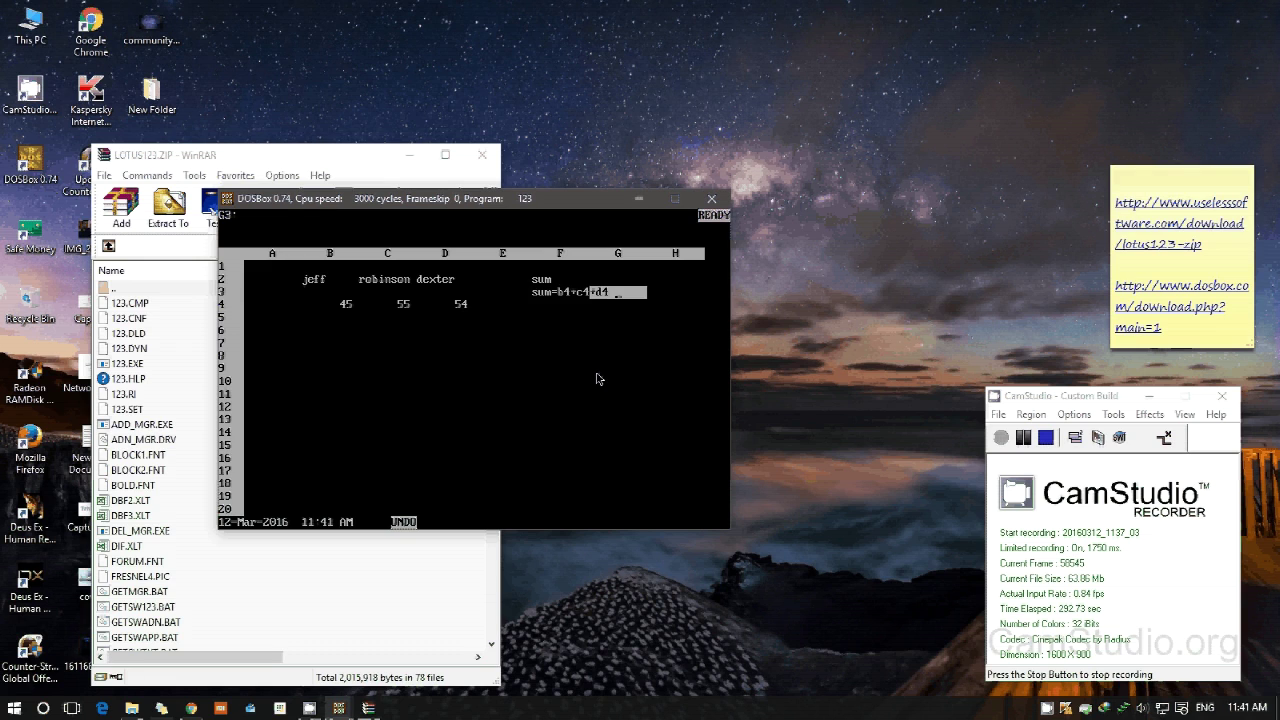
{"action": "key", "text": "Left"}
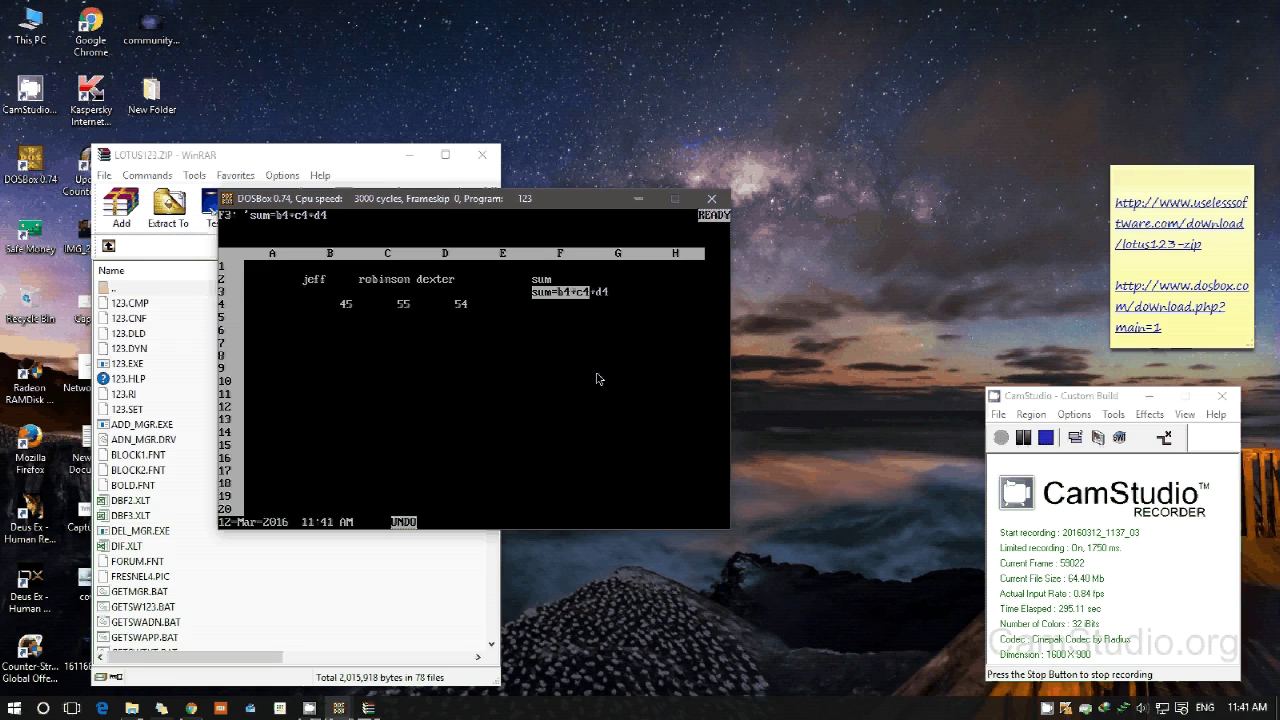
- Open F3 for editing twice without changes, then review the neighbouring cells
{"action": "key", "text": "F2"}
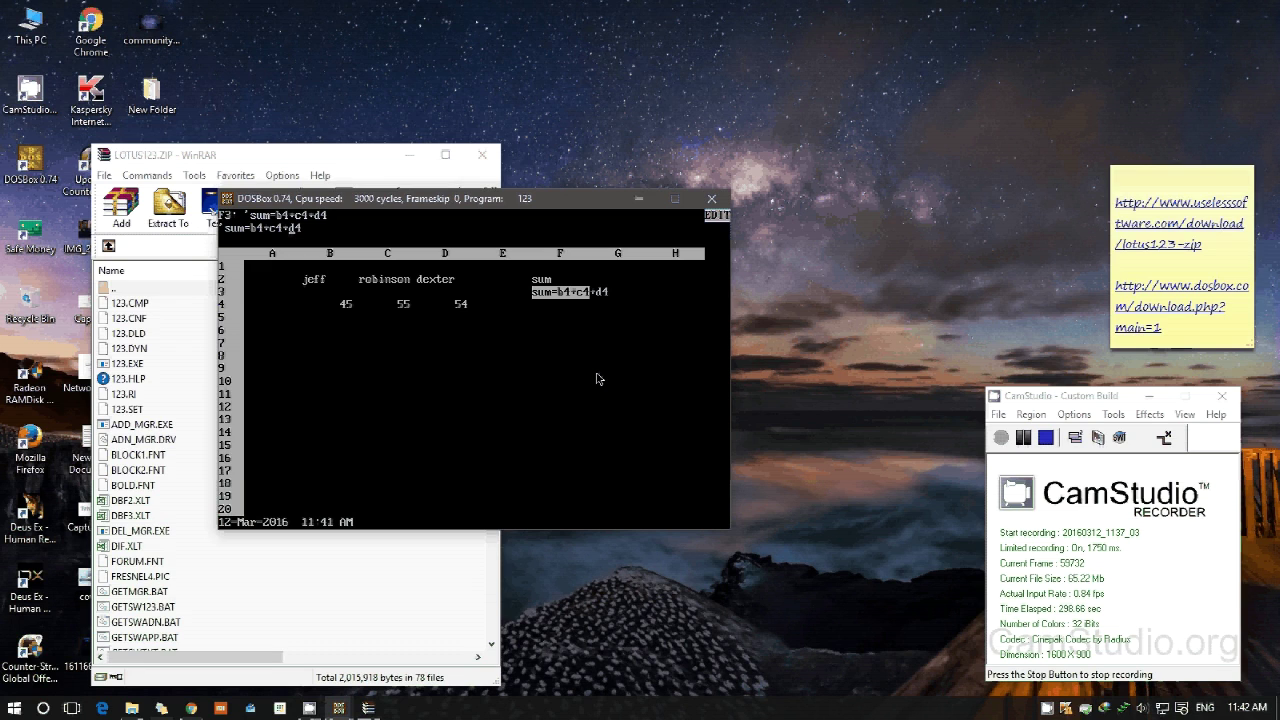
{"action": "key", "text": "Return"}
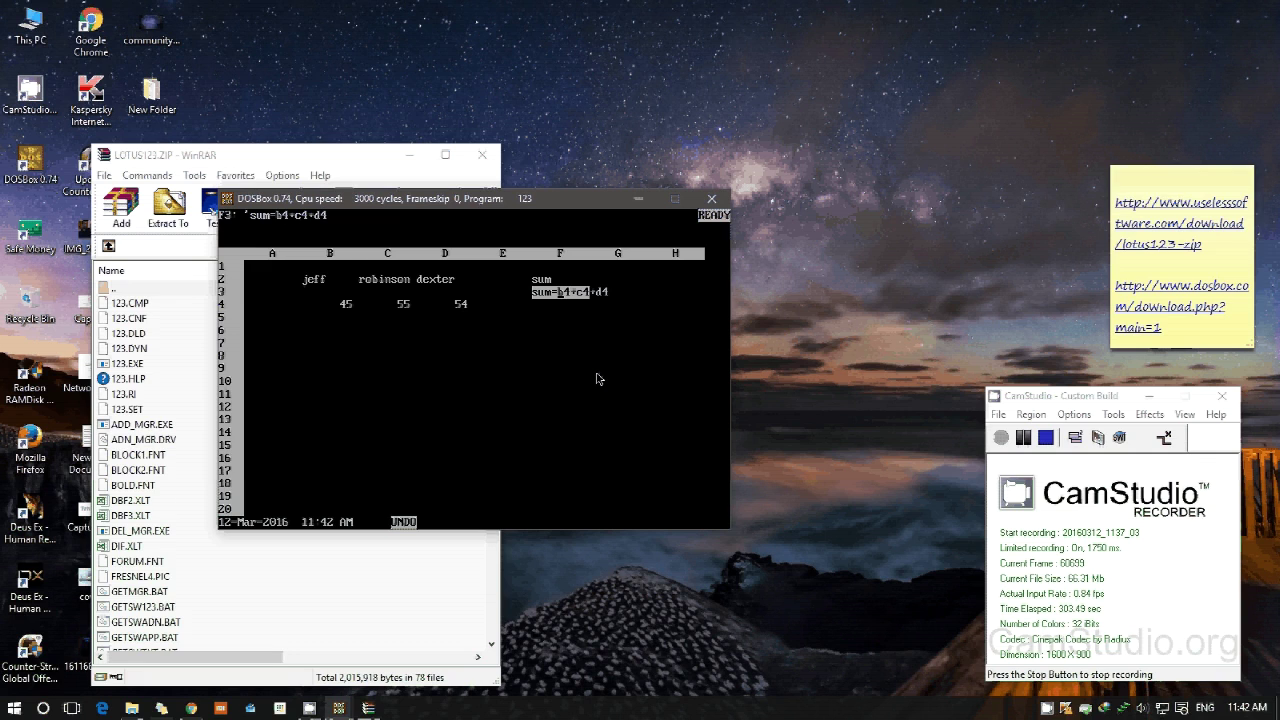
{"action": "key", "text": "F2"}
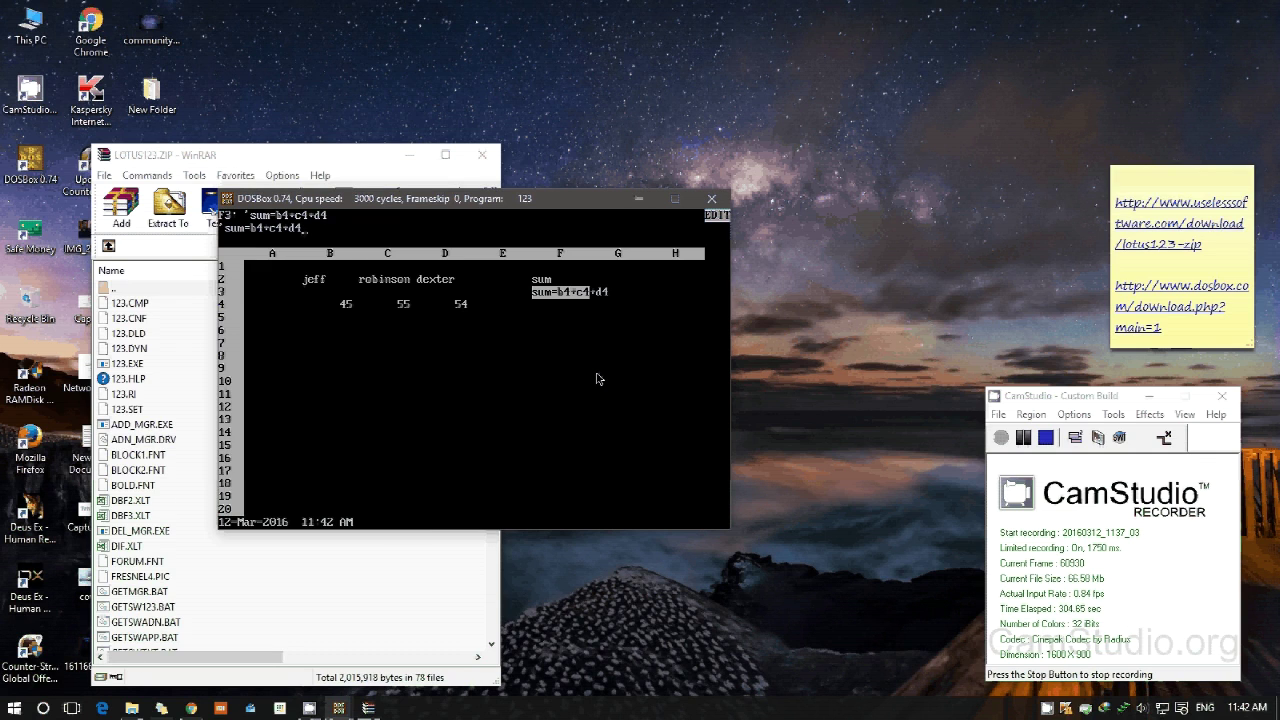
{"action": "key", "text": "Return"}
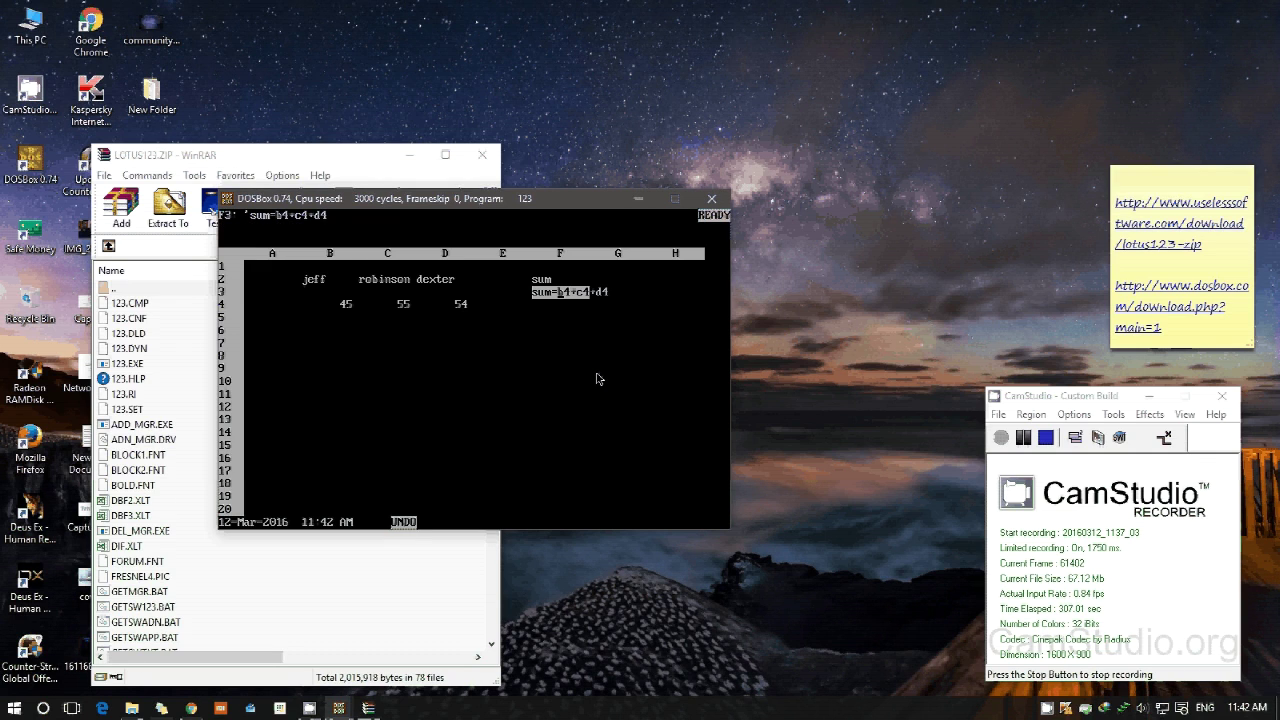
{"action": "key", "text": "Right"}
{"action": "key", "text": "Left"}
{"action": "key", "text": "Right"}
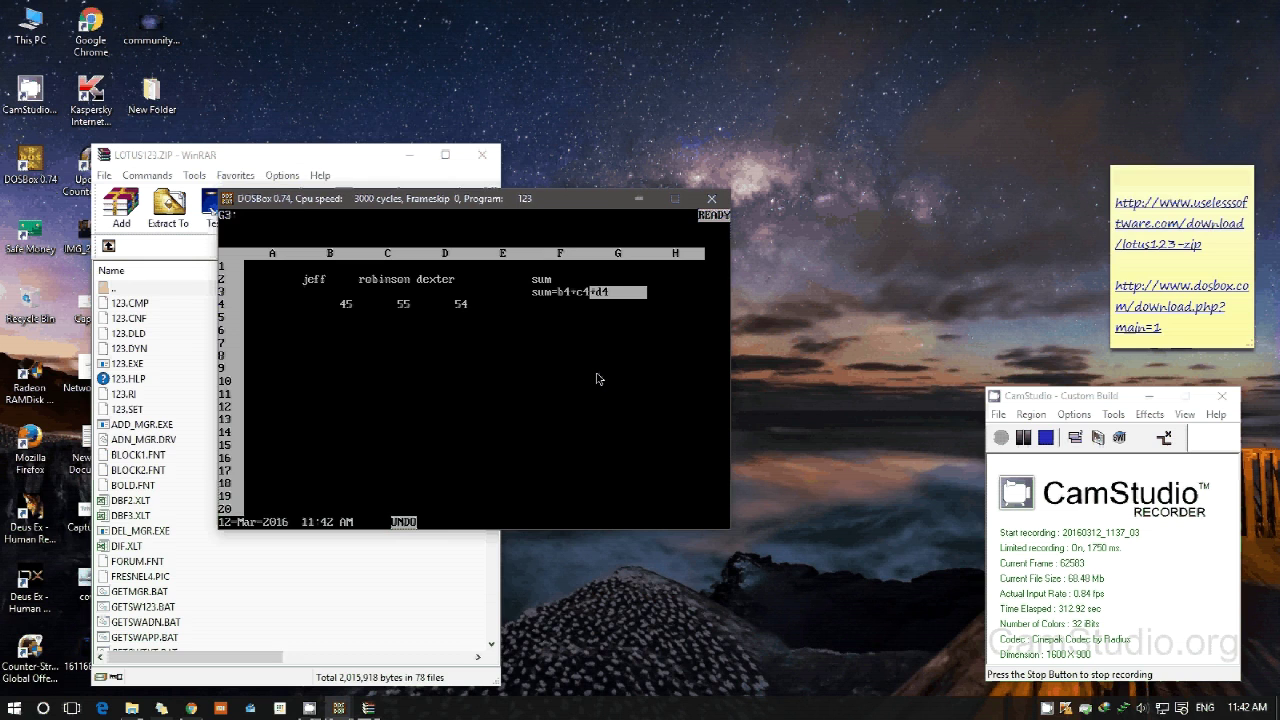
{"action": "key", "text": "Left"}
{"action": "key", "text": "Left"}
{"action": "key", "text": "Right"}
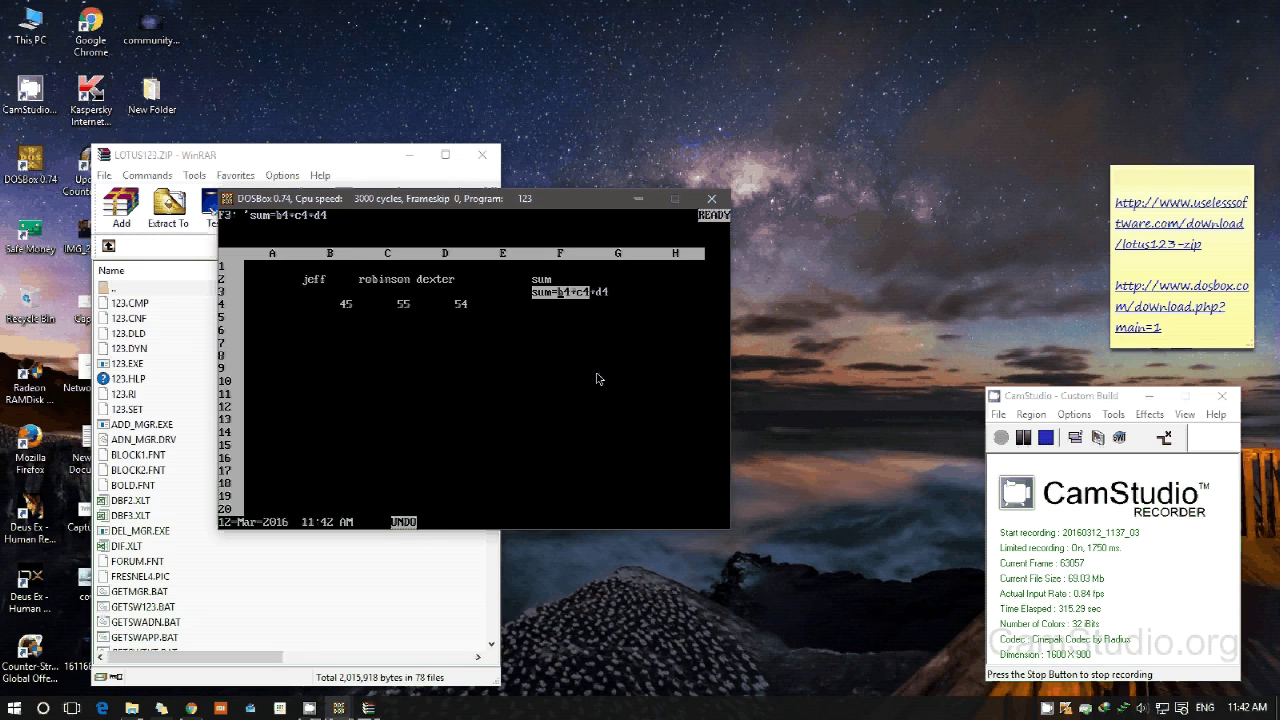
- Open the Formulas topic from the Lotus 1-2-3 Help Index to view Types of Formulas
{"action": "key", "text": "F1"}
{"action": "key", "text": "Down"}
{"action": "key", "text": "Down"}
{"action": "key", "text": "Down"}
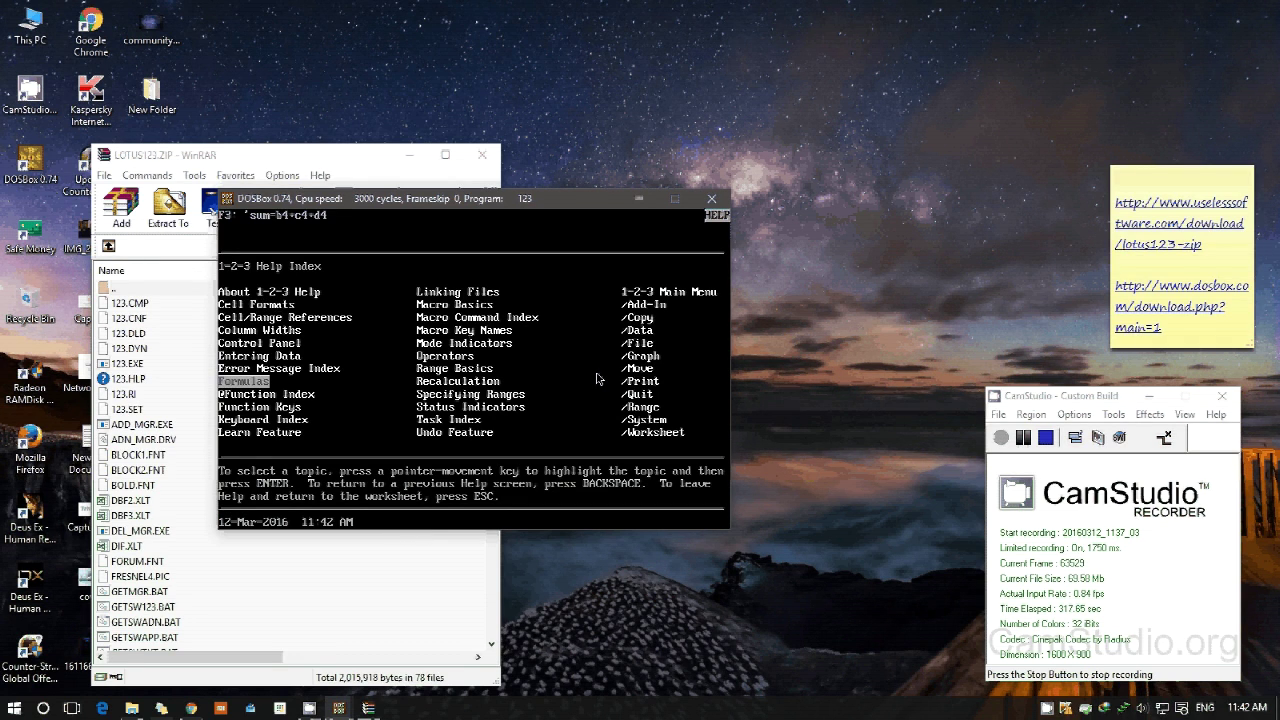
{"action": "key", "text": "Return"}
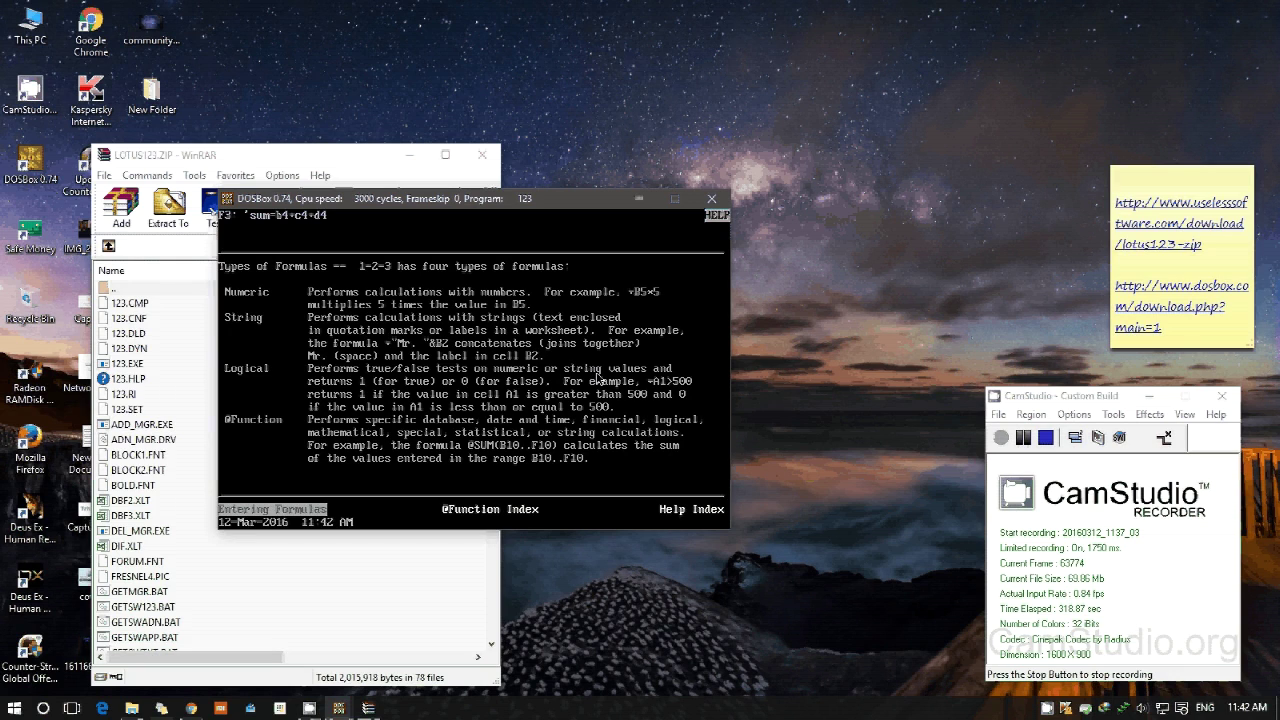